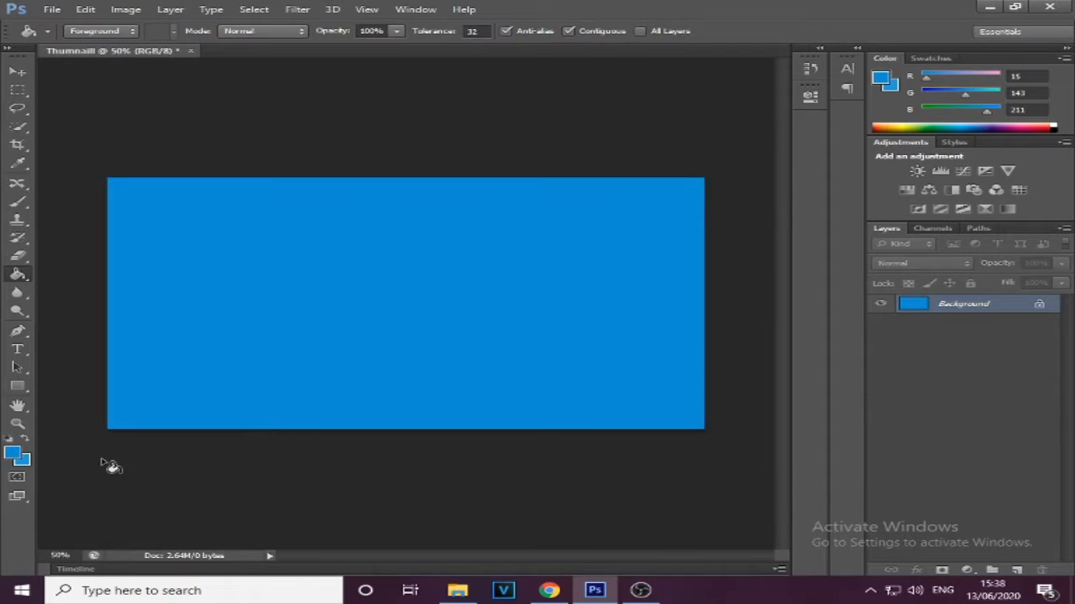
Switch to Chrome, search Google Images for "photoshop logo" and download the round Ps logo with the transparent background
left_click(18, 69)
left_click(19, 90)
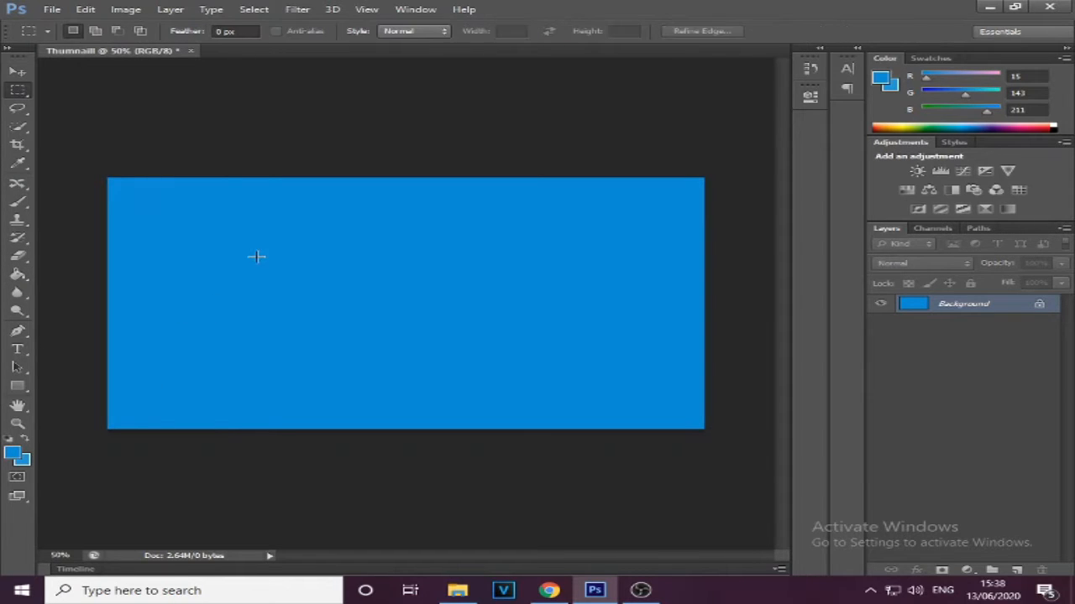
left_click(550, 590)
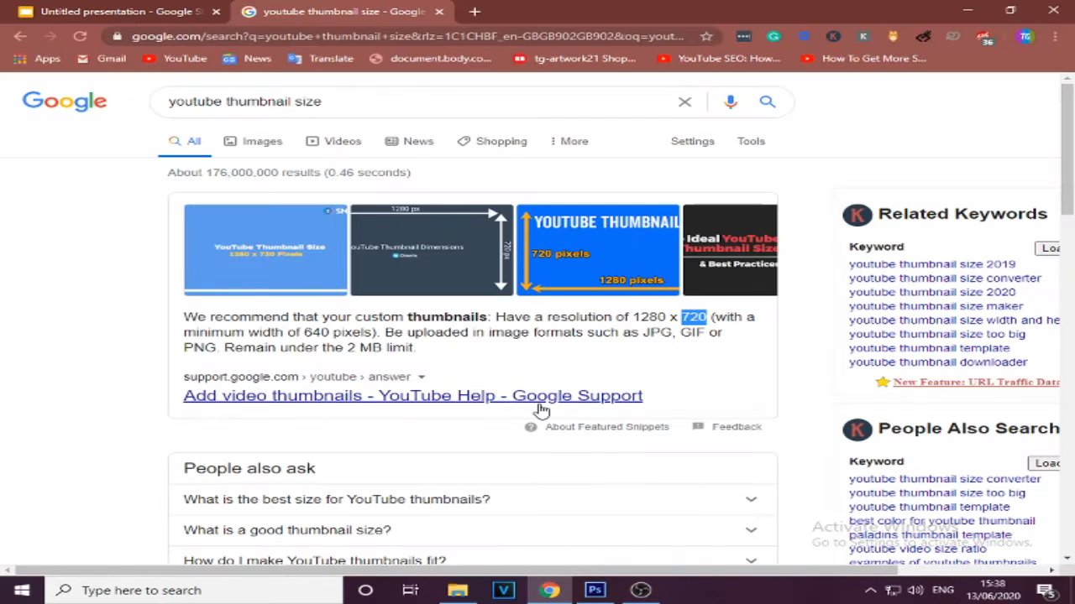
left_click(475, 10)
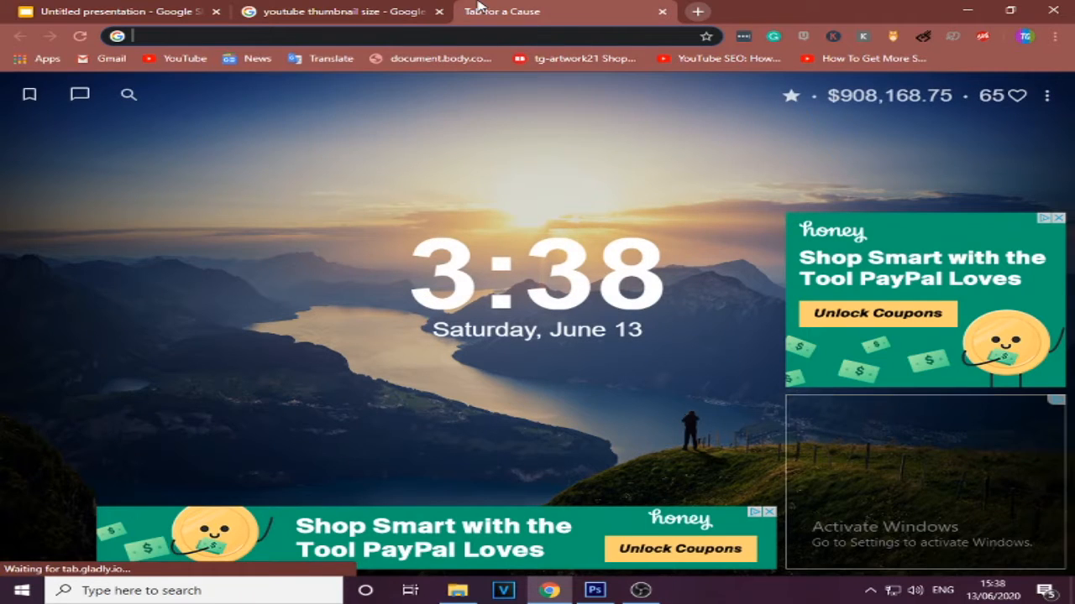
type("Photo")
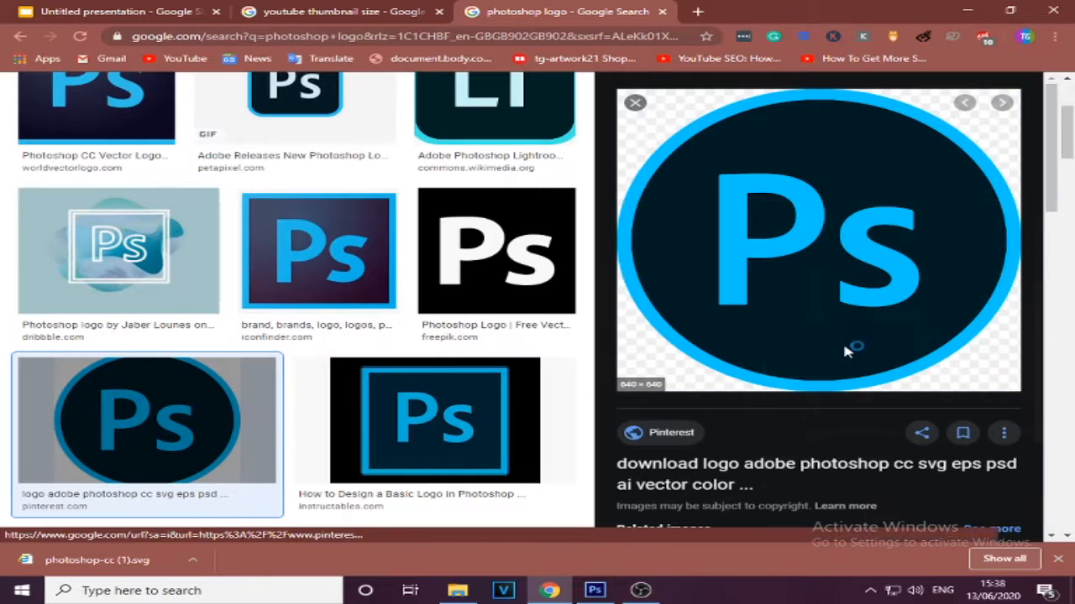
left_click(424, 312)
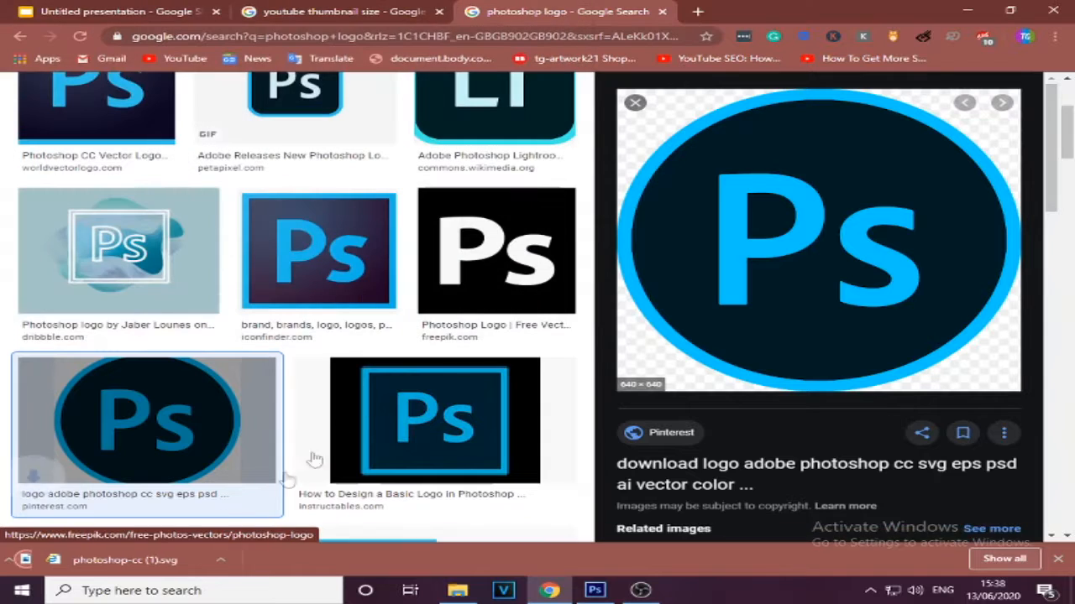
left_click(595, 590)
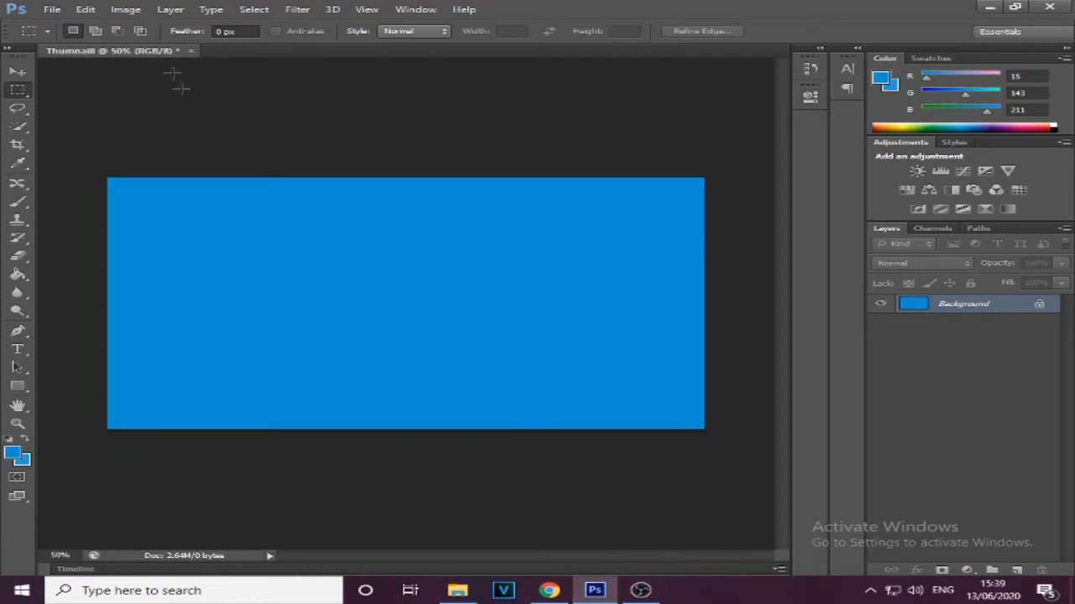
left_click(50, 9)
left_click(68, 37)
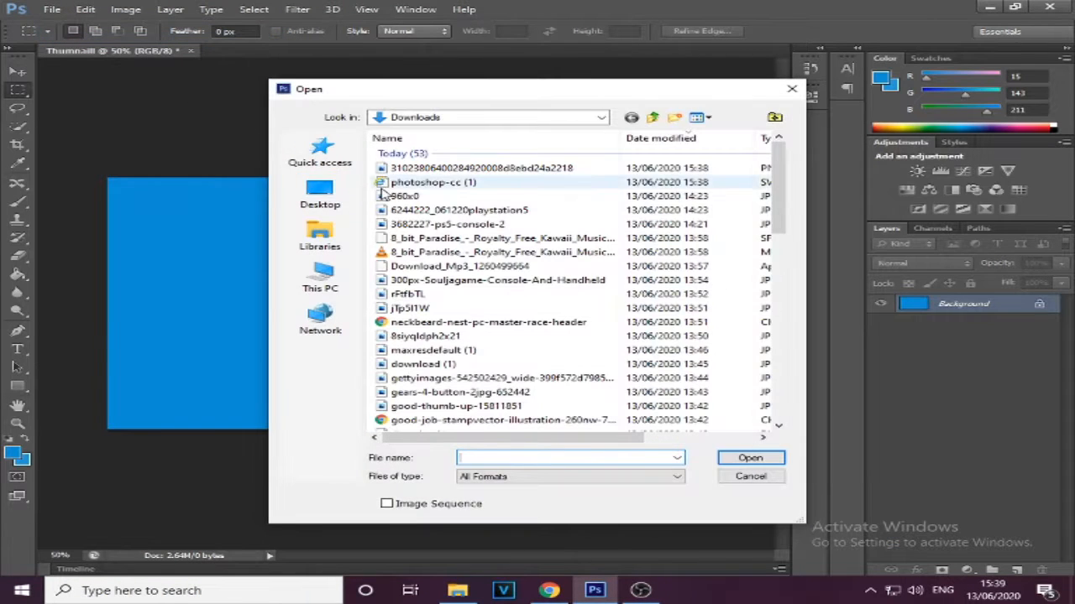
left_click(453, 168)
left_click(750, 459)
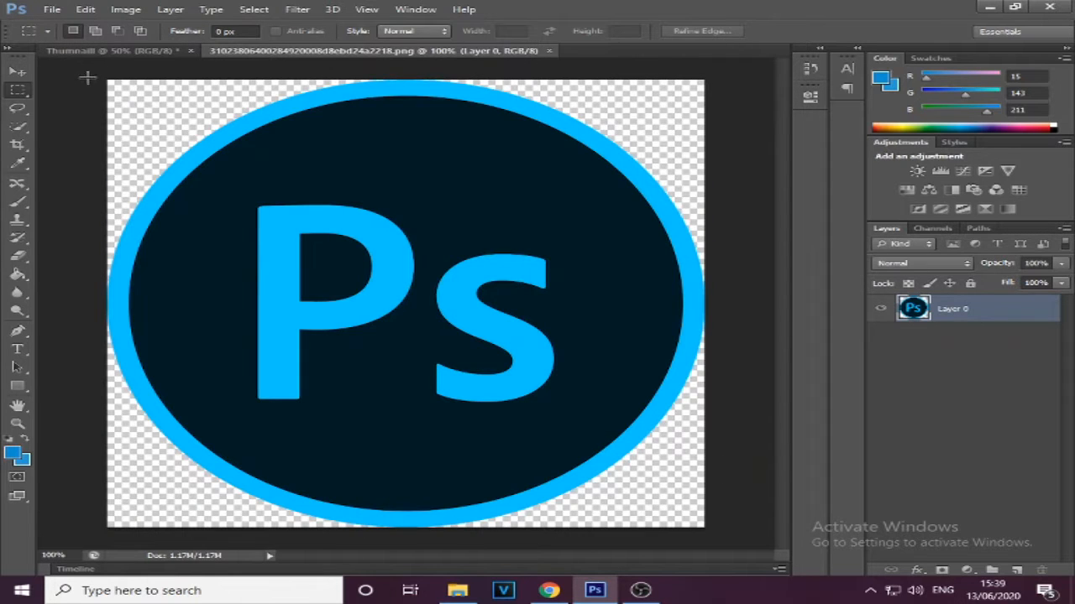
Select the whole logo image, cut it and paste it into the Thumnaill document
left_click_drag(105, 75, 932, 558)
left_click(89, 10)
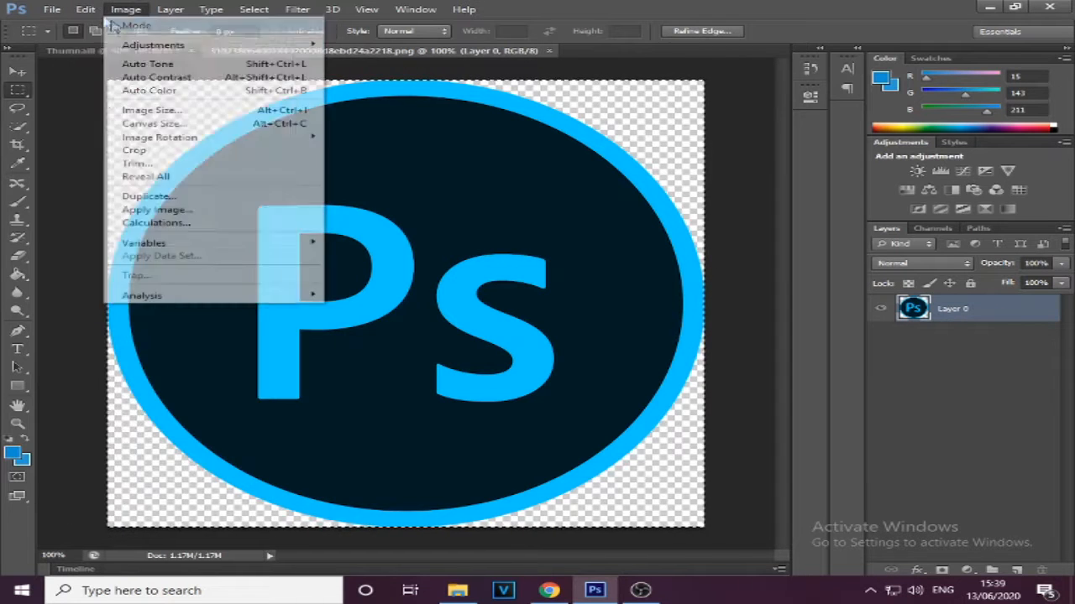
left_click(93, 90)
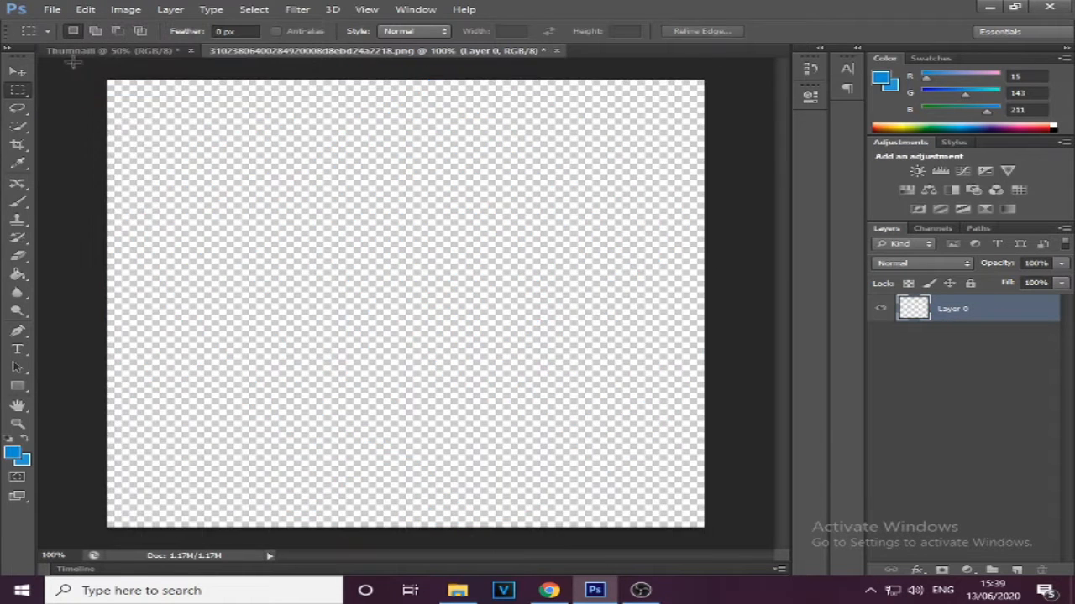
left_click(74, 52)
key("ctrl+v")
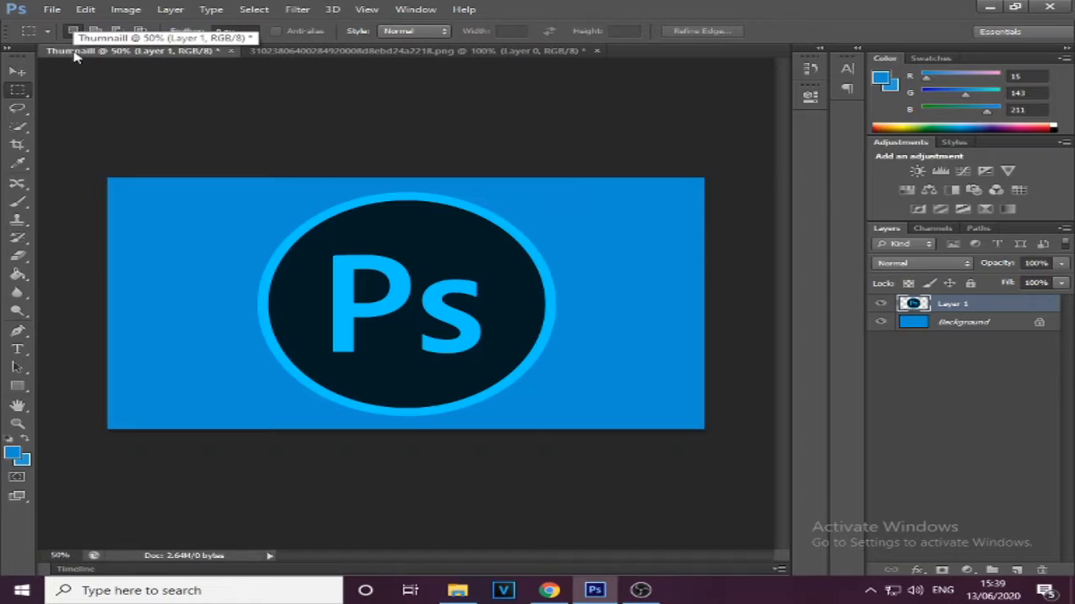
Scale the pasted logo to about 60% width and 73% height and place it at the left side of the blue canvas
left_click(12, 73)
left_click_drag(391, 290, 468, 292)
key("ctrl+t")
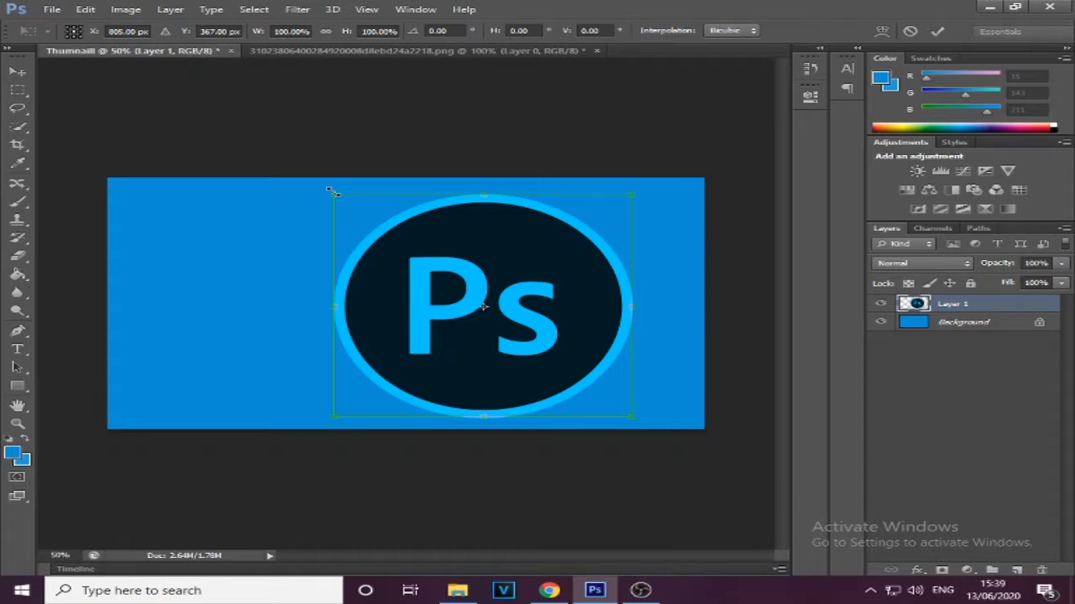
left_click_drag(333, 192, 485, 283)
left_click_drag(520, 379, 202, 338)
left_click_drag(311, 377, 246, 346)
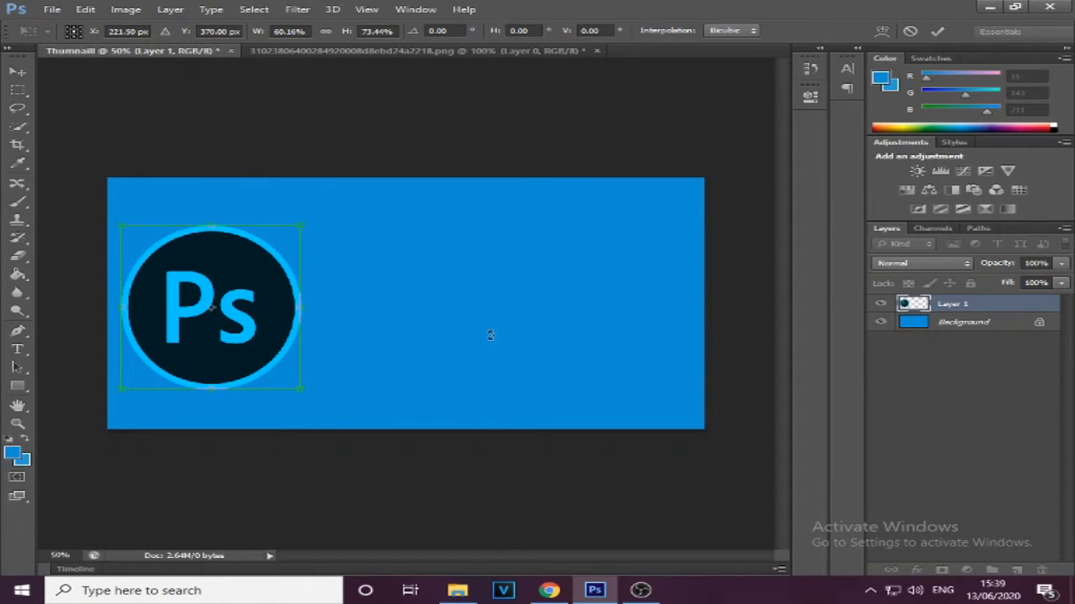
left_click(21, 93)
left_click(467, 232)
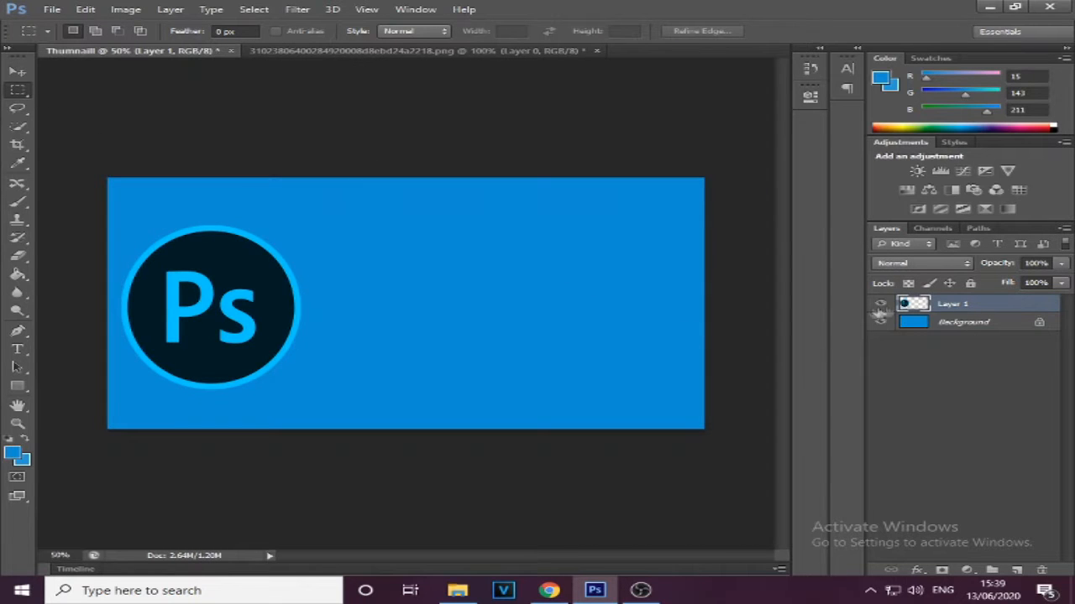
Add a drop shadow to the logo layer with distance 102 px, spread 16% and size 51 px
right_click(940, 307)
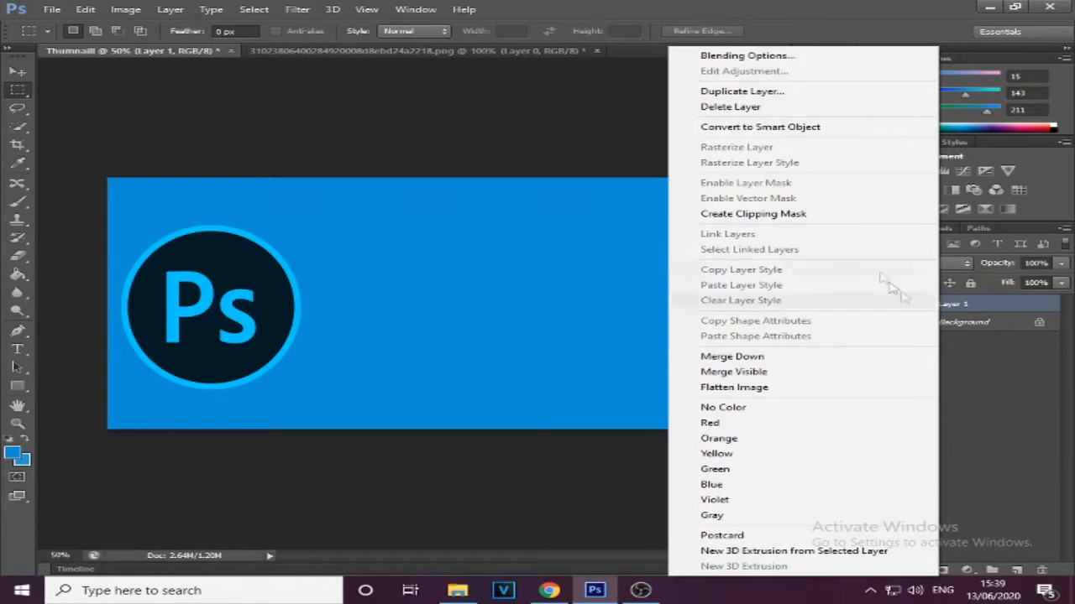
left_click(784, 62)
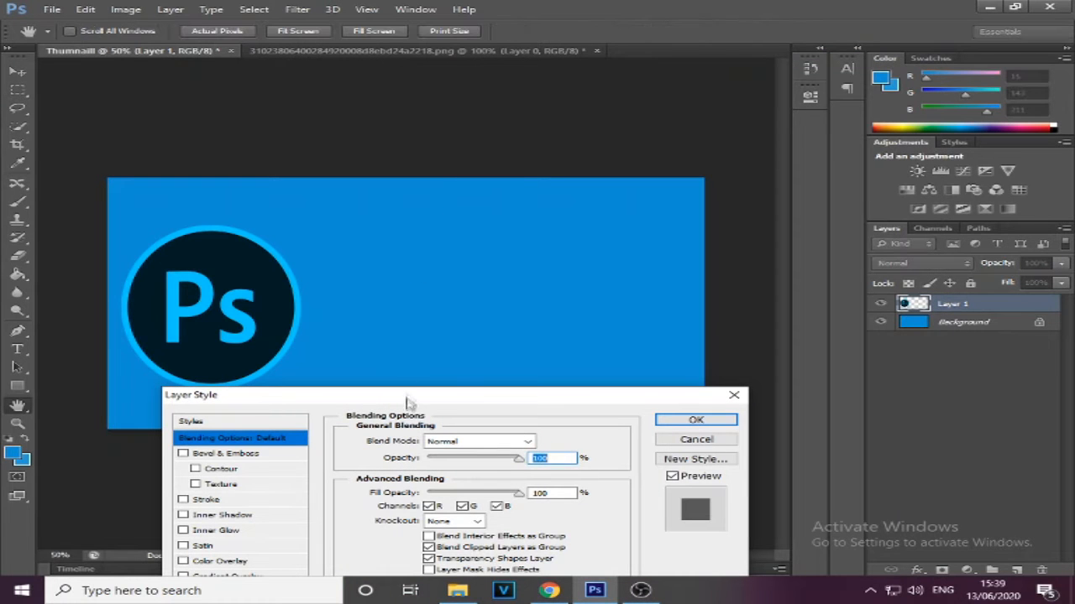
left_click_drag(517, 402, 787, 146)
left_click(487, 370)
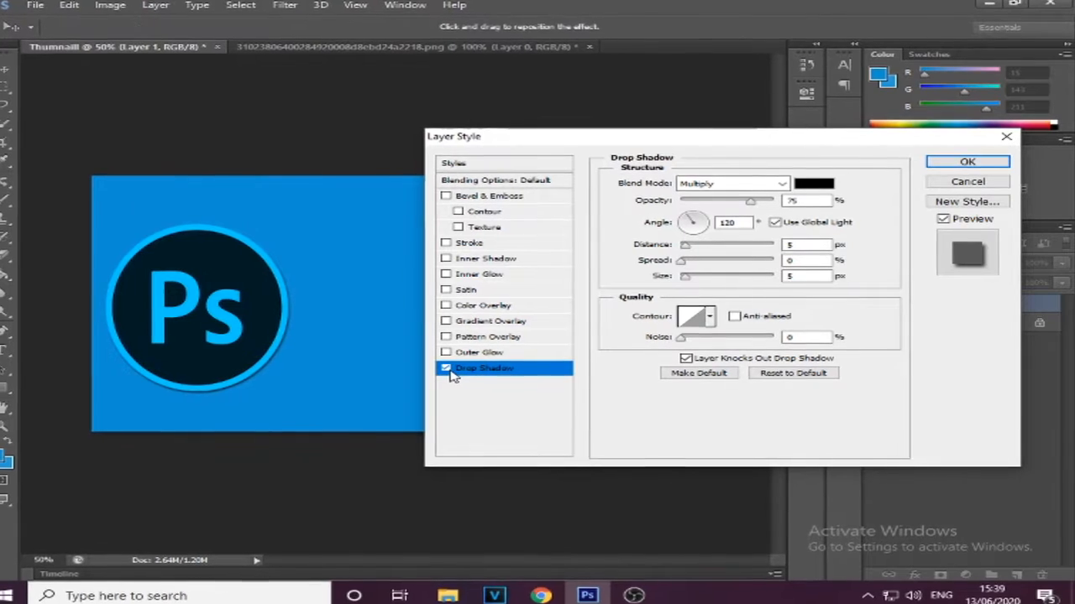
left_click_drag(676, 251, 668, 285)
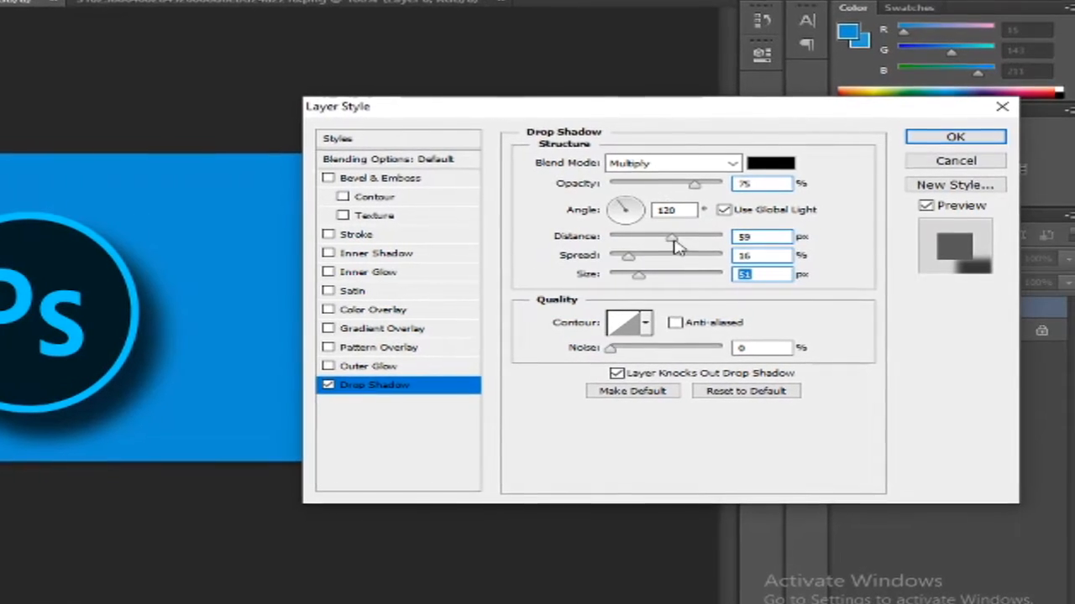
left_click_drag(674, 238, 696, 243)
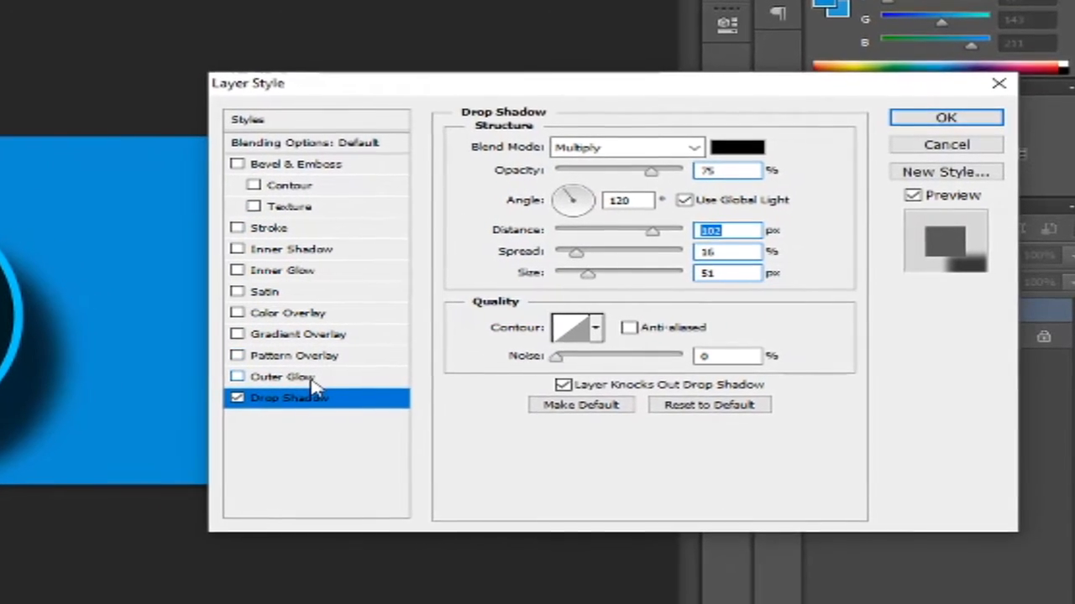
Add an outer glow to the logo layer with opacity 100%, spread 59% and size 21 px, and apply the layer style
left_click(304, 377)
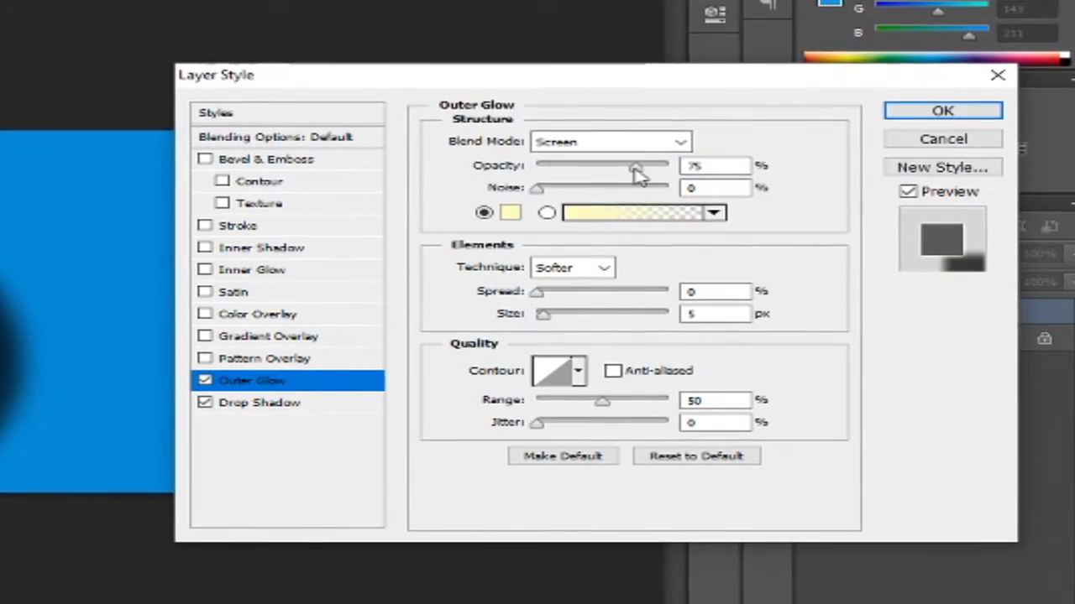
left_click_drag(541, 292, 604, 305)
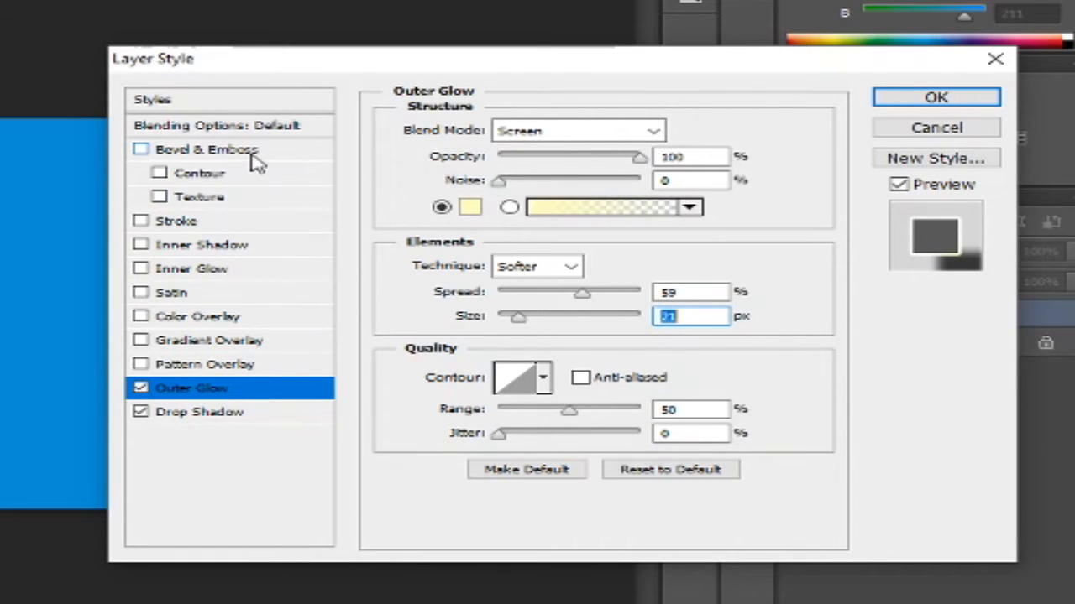
left_click(963, 103)
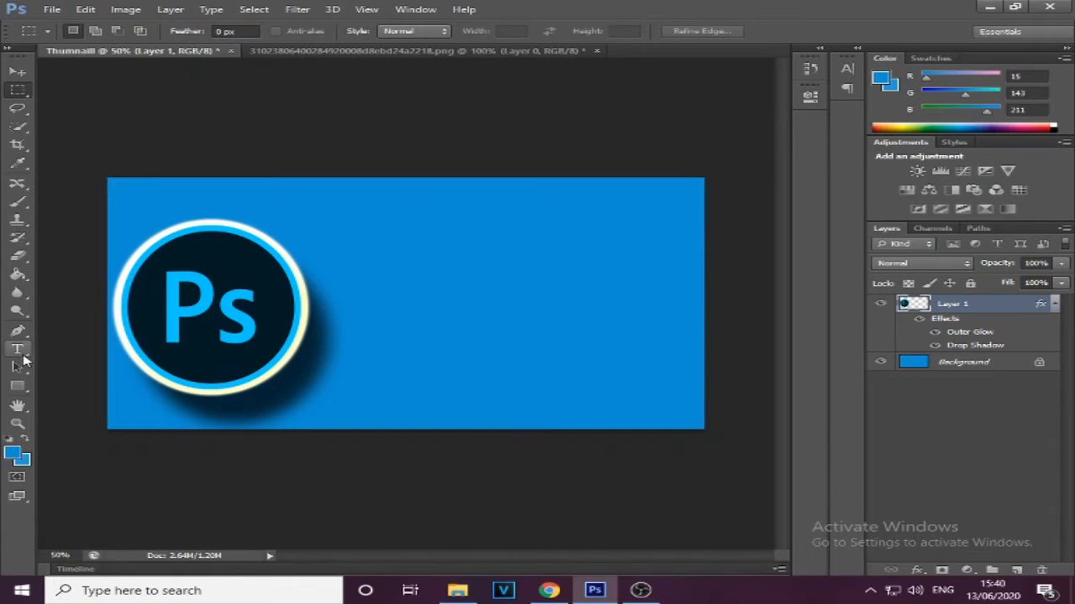
Add the white 190 pt Gilmoore text "How To : Make a thumbnail" on three lines beside the logo
left_click(374, 308)
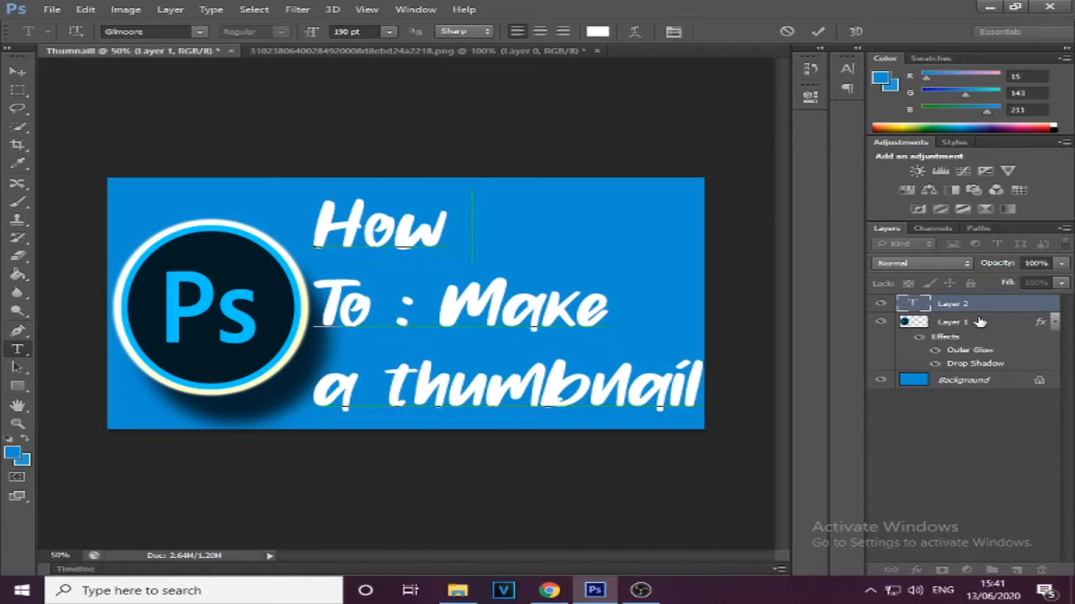
Scale the logo on Layer 1 to about 83% width and 80% height and move it left, clear of the text
left_click(979, 321)
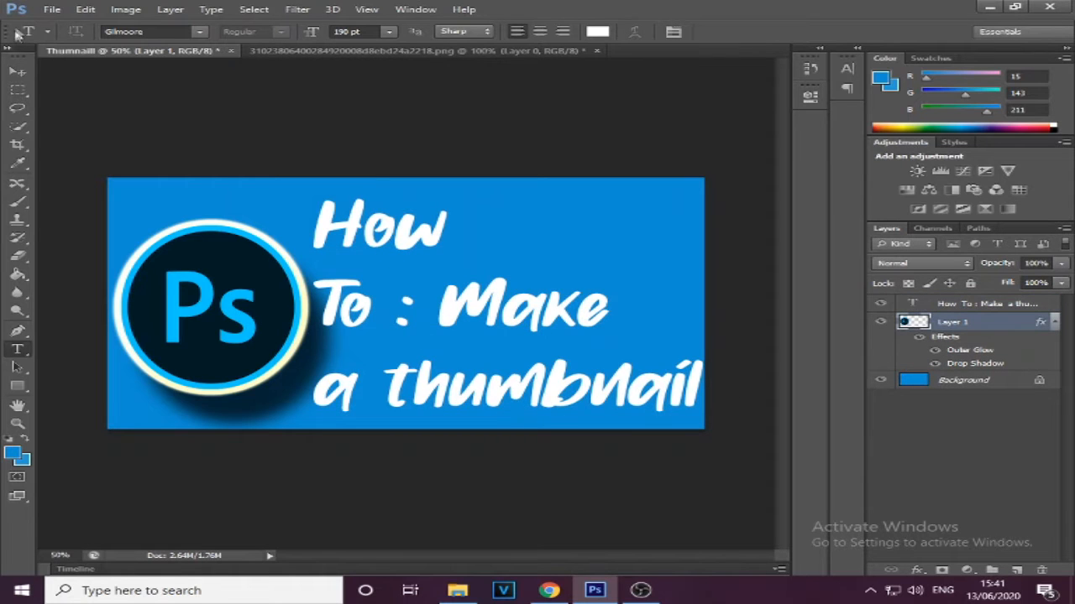
left_click(16, 74)
left_click_drag(198, 288, 197, 287)
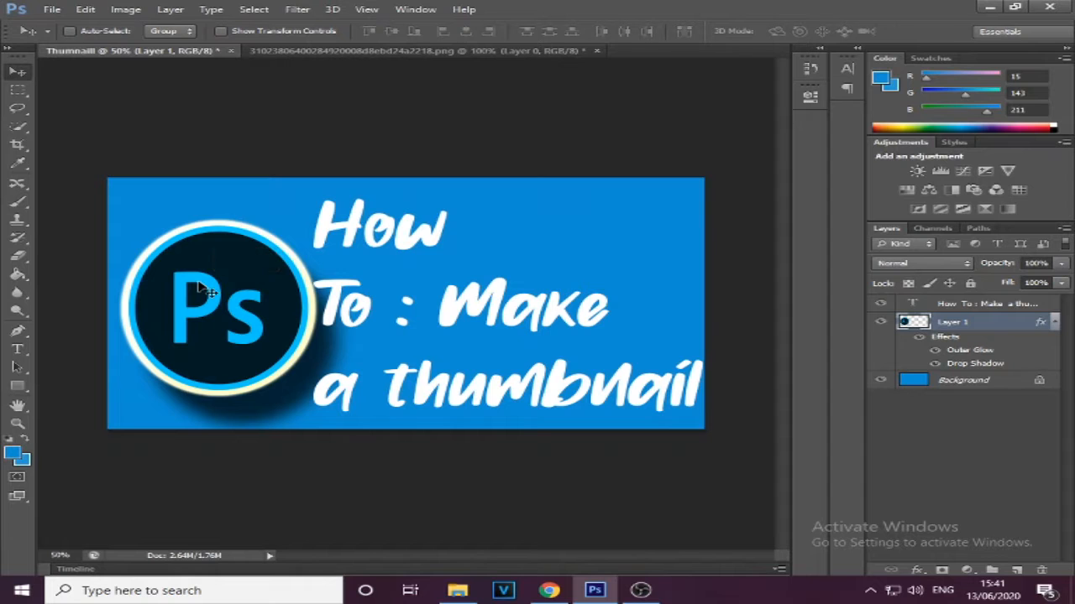
key("ctrl+t")
left_click_drag(127, 228, 156, 261)
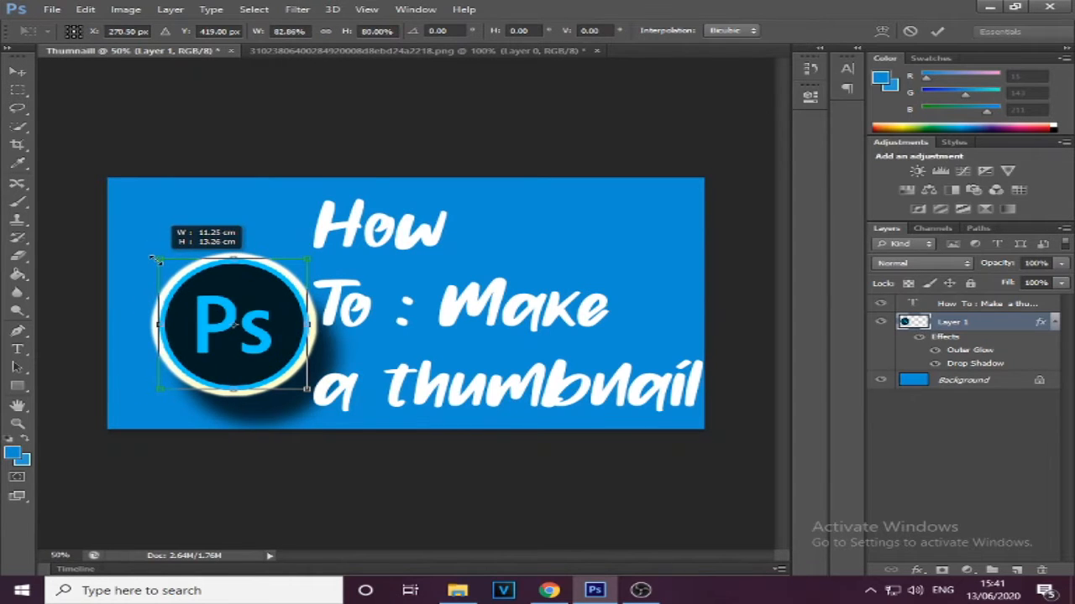
left_click_drag(210, 341, 171, 319)
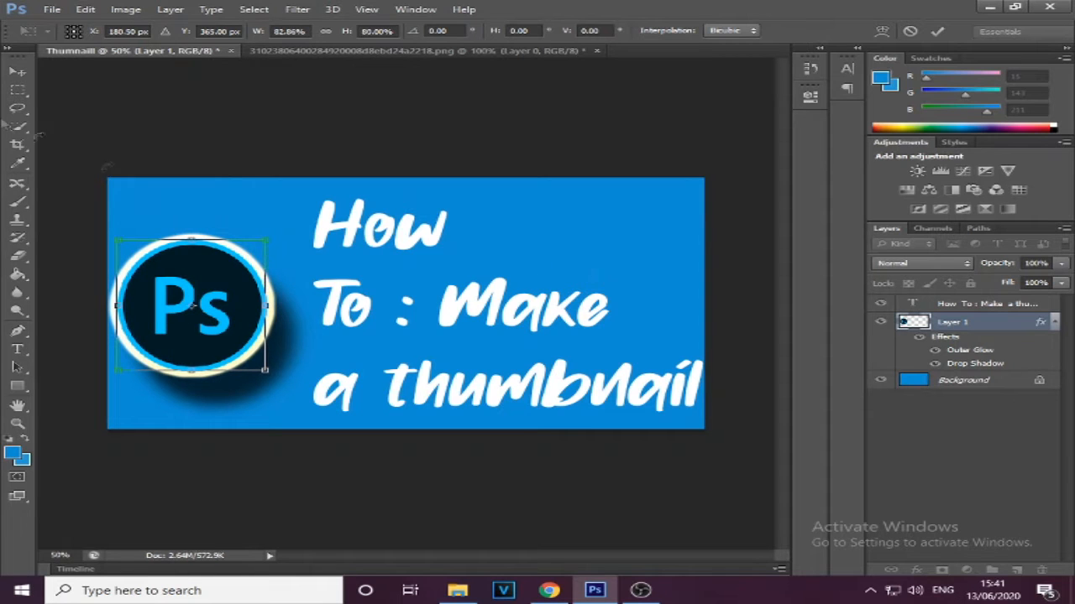
left_click(9, 89)
left_click(469, 230)
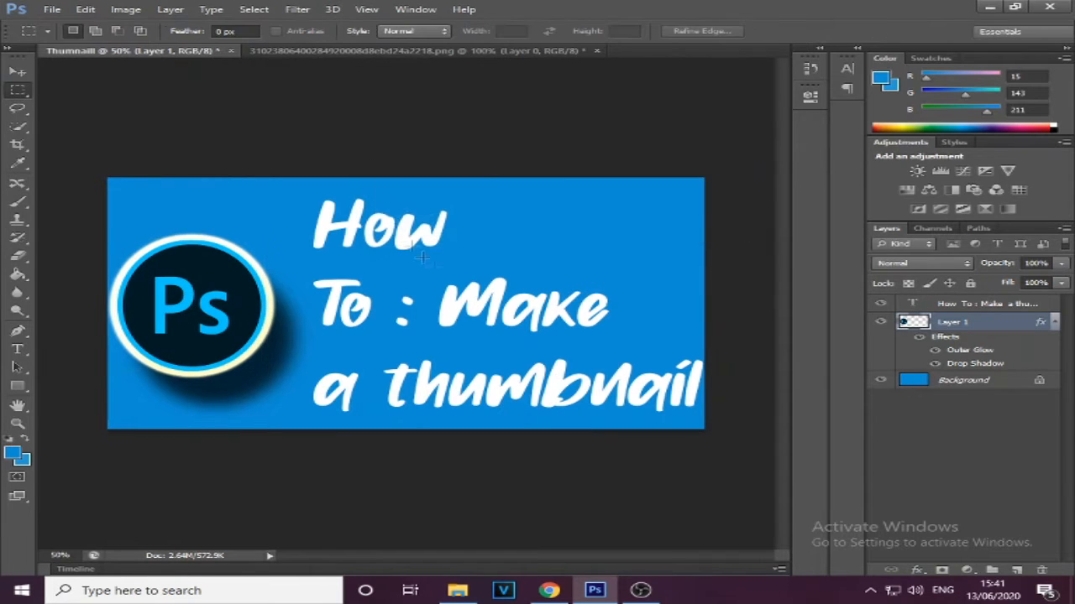
Add a drop shadow to the text layer with distance 33 px and spread 43%
left_click(957, 303)
right_click(952, 304)
left_click(737, 36)
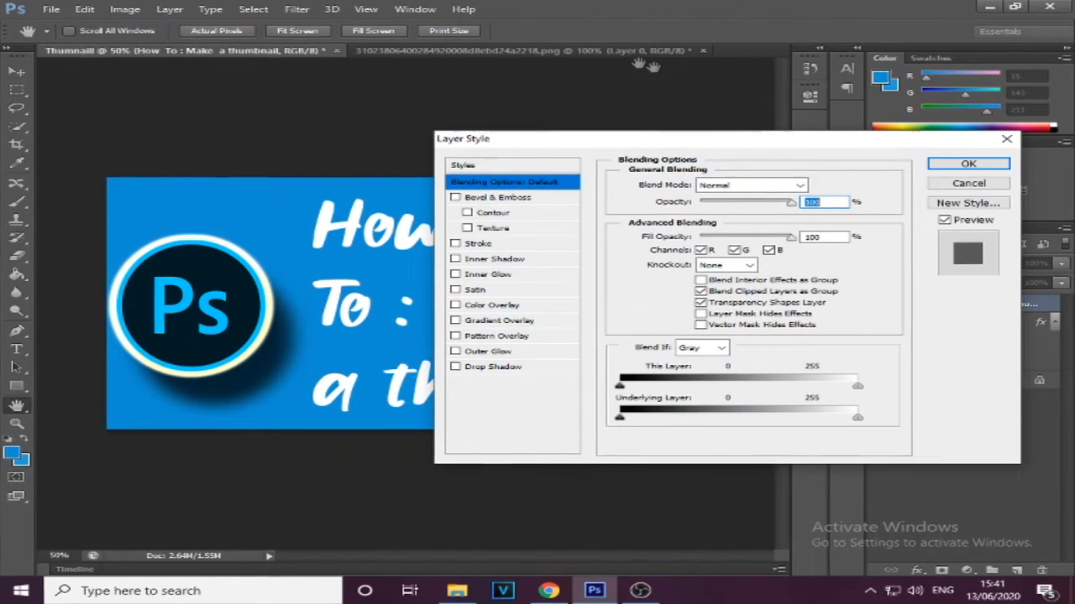
left_click(467, 371)
mouse_move(674, 250)
left_mouse_down()
mouse_move(705, 260)
mouse_move(686, 262)
left_mouse_up()
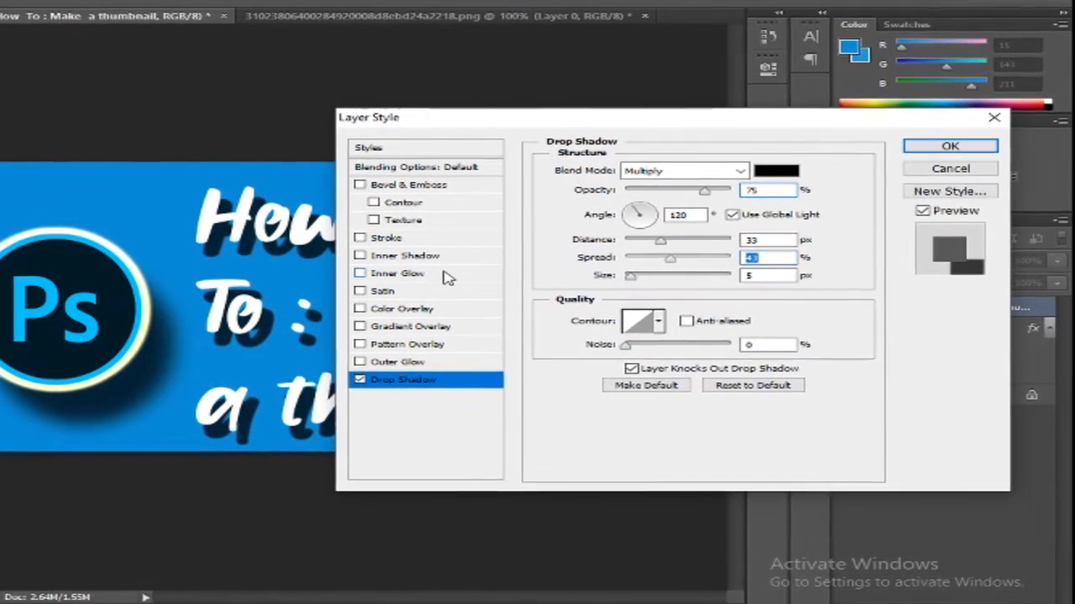
Add a linear Gradient Overlay with the Transparent Rainbow preset to the text layer and apply the layer style
left_click(445, 273)
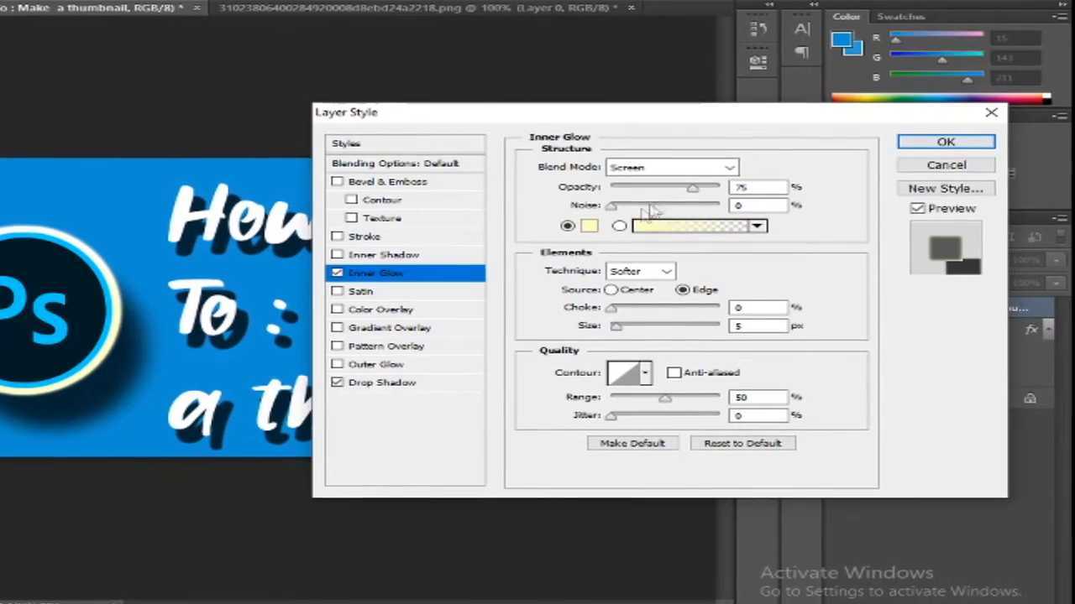
left_click_drag(619, 122, 730, 128)
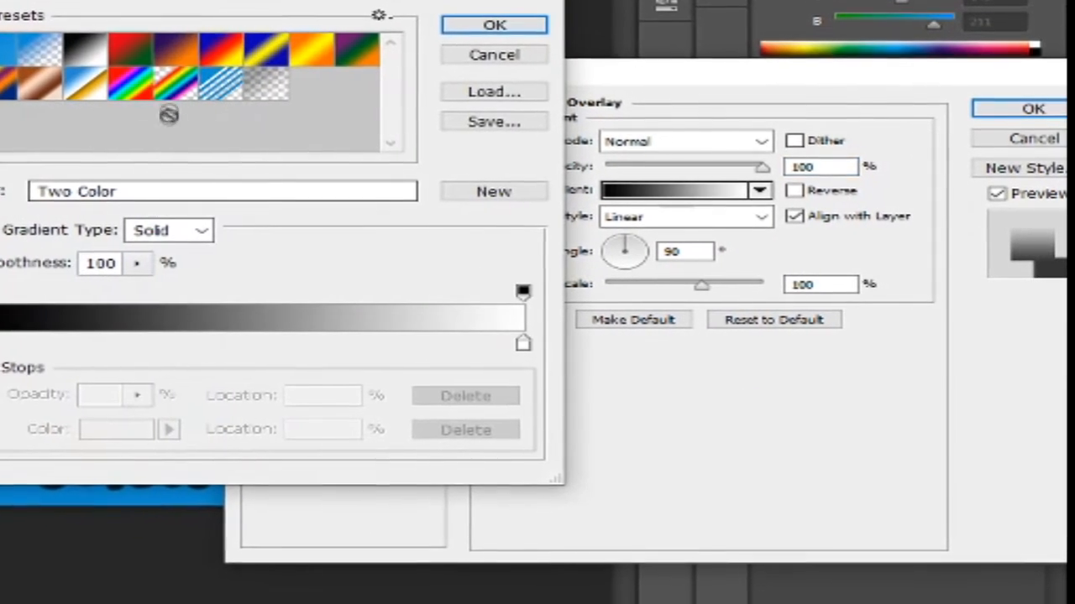
left_click_drag(195, 0, 427, 28)
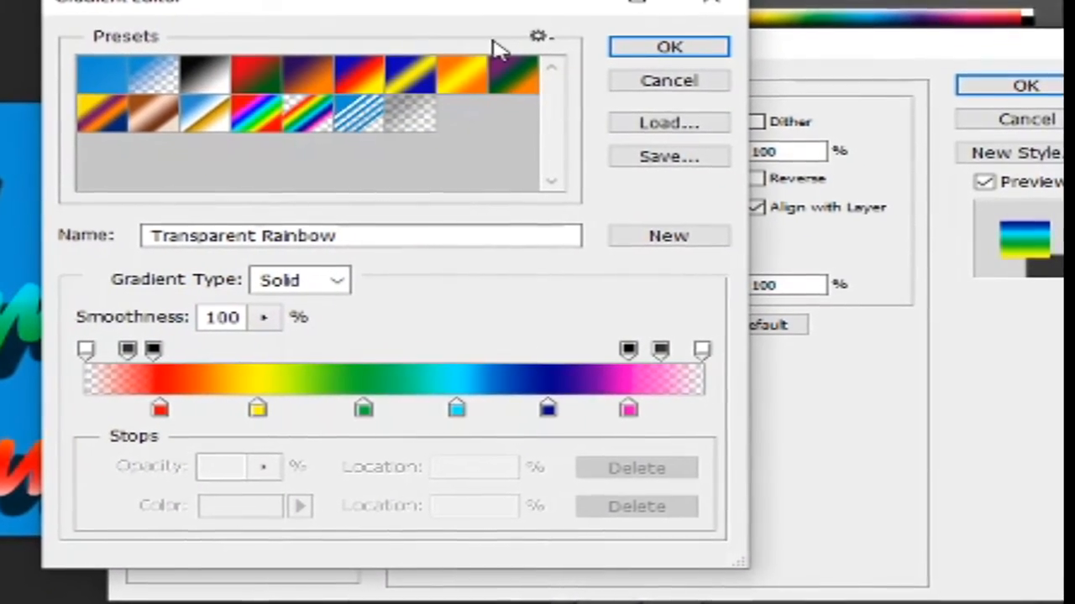
left_click(673, 49)
left_click_drag(655, 44, 586, 4)
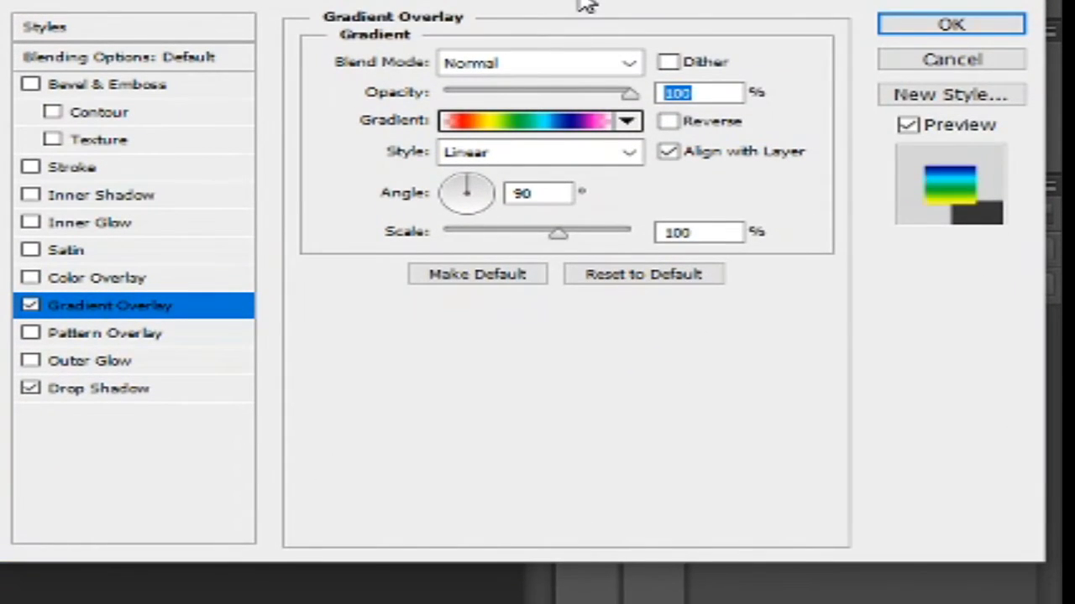
left_click_drag(585, 5, 587, 0)
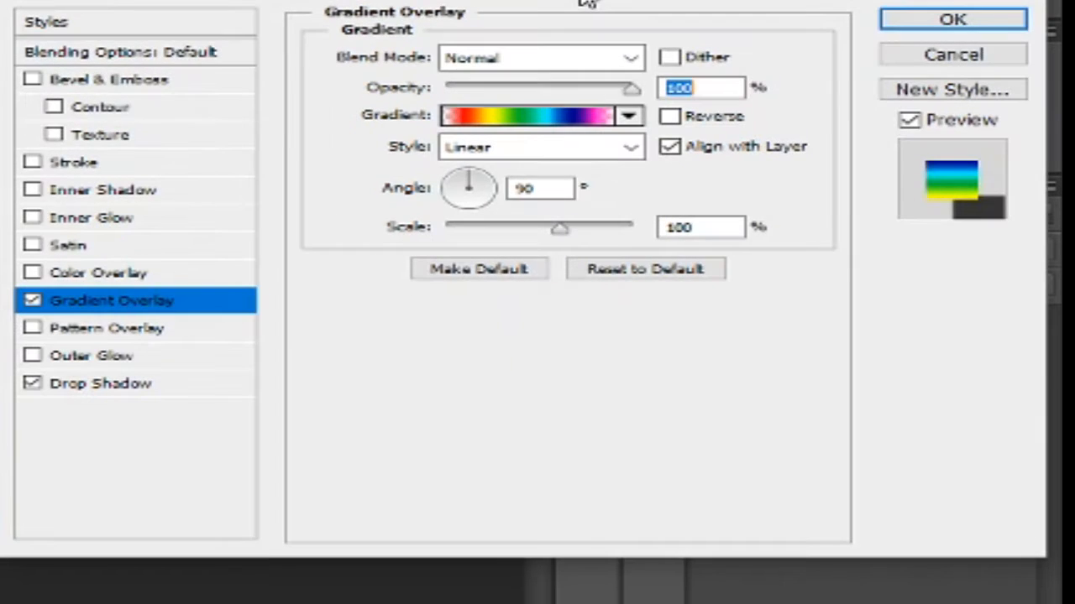
left_click(1008, 25)
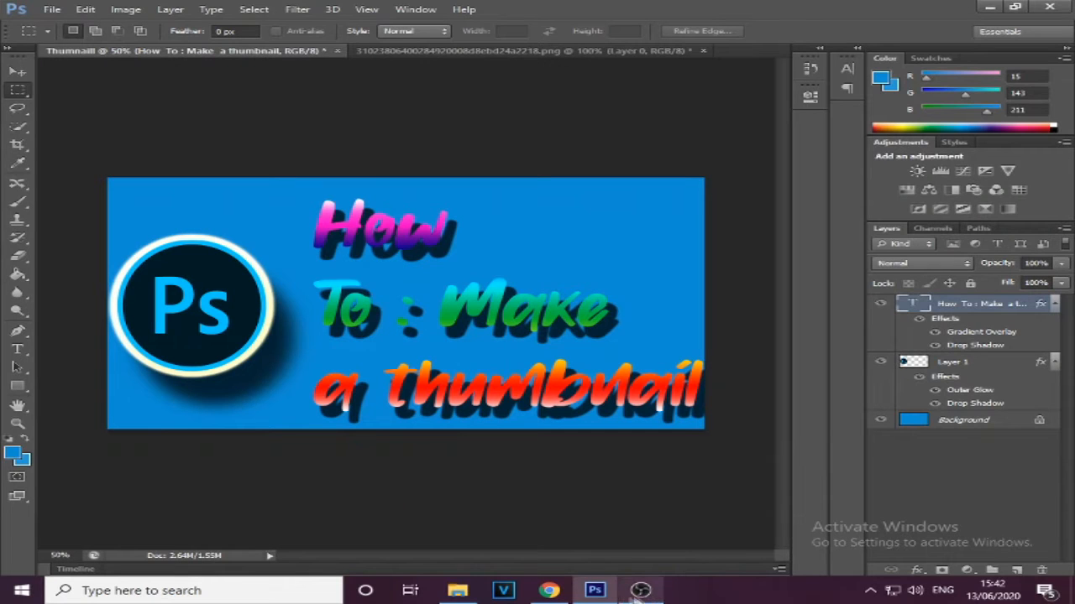
Switch to Chrome and search Google Images for "code on cumputer"
left_click(565, 598)
left_click(453, 38)
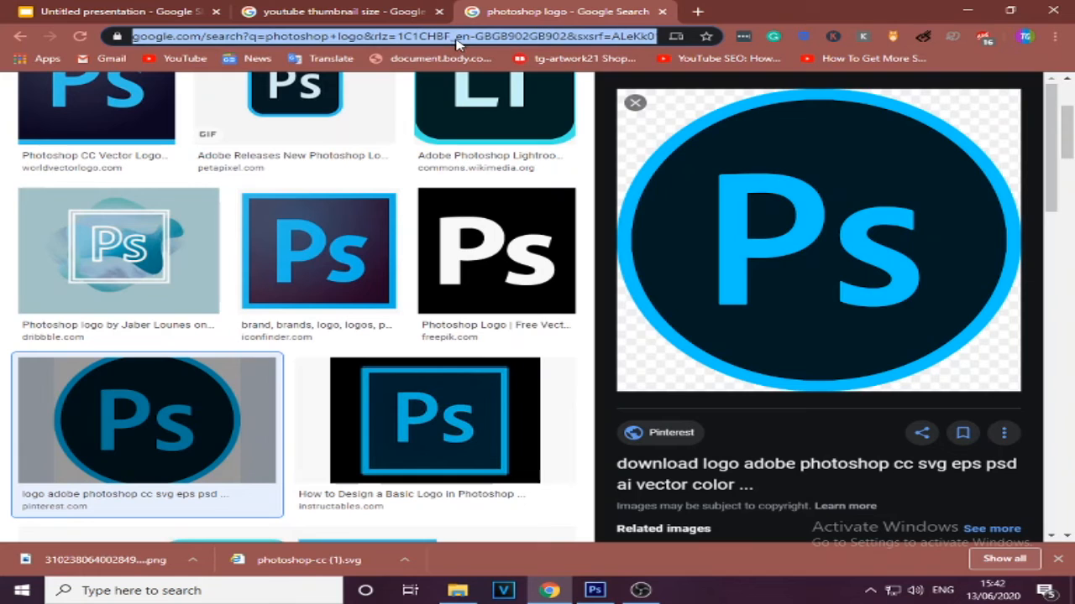
type("code o")
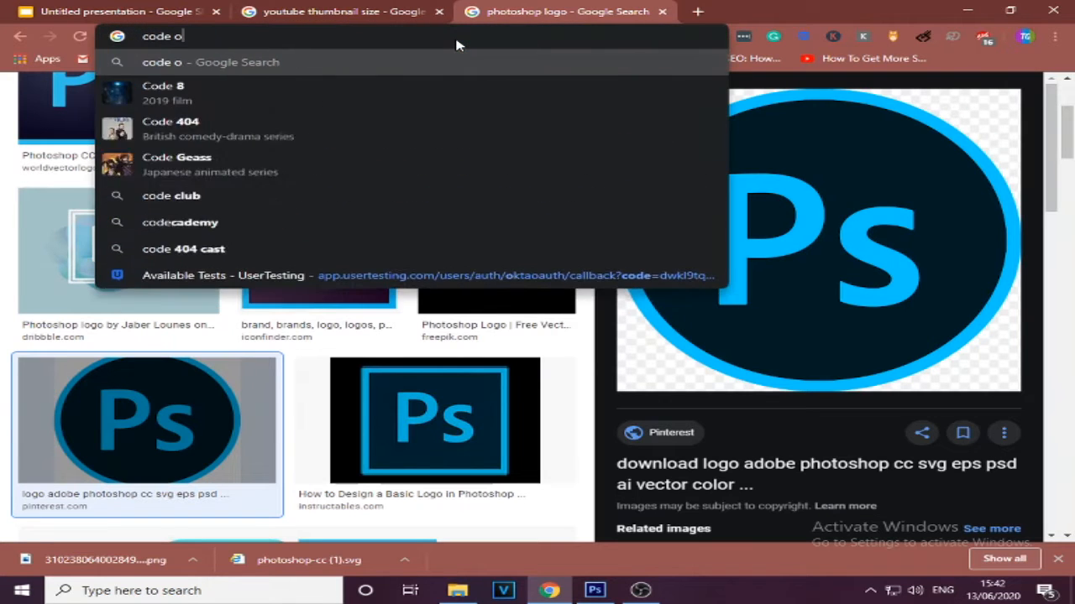
type("n cump")
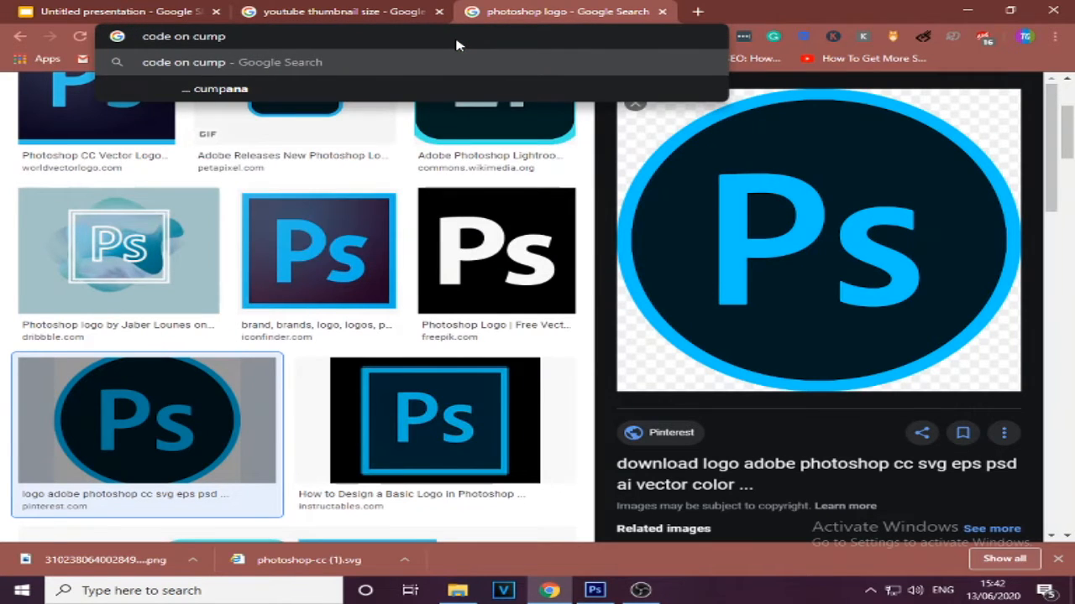
type("uter")
key("Return")
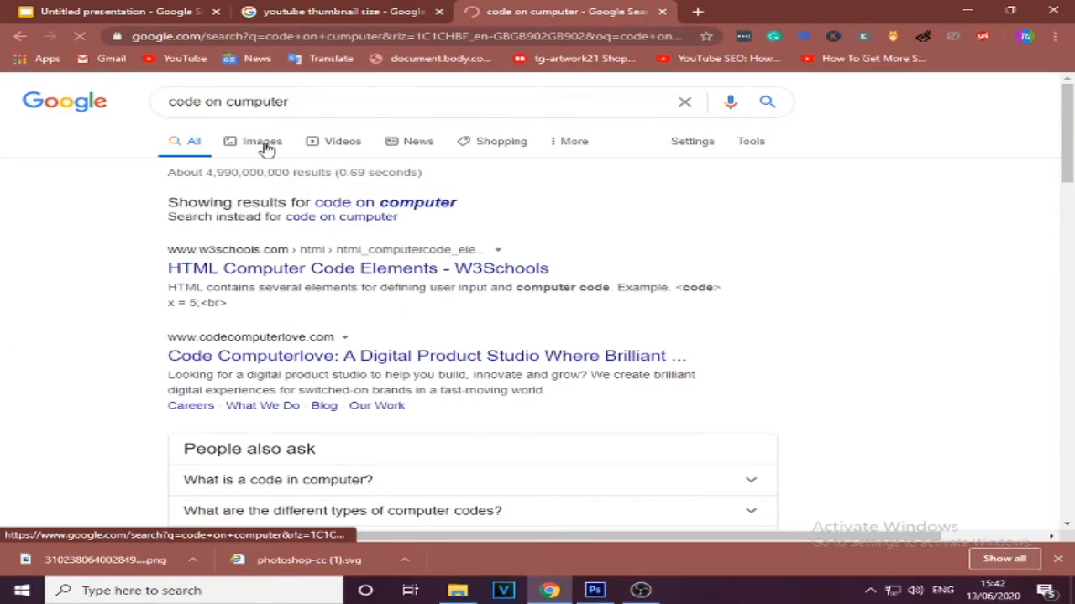
left_click(265, 147)
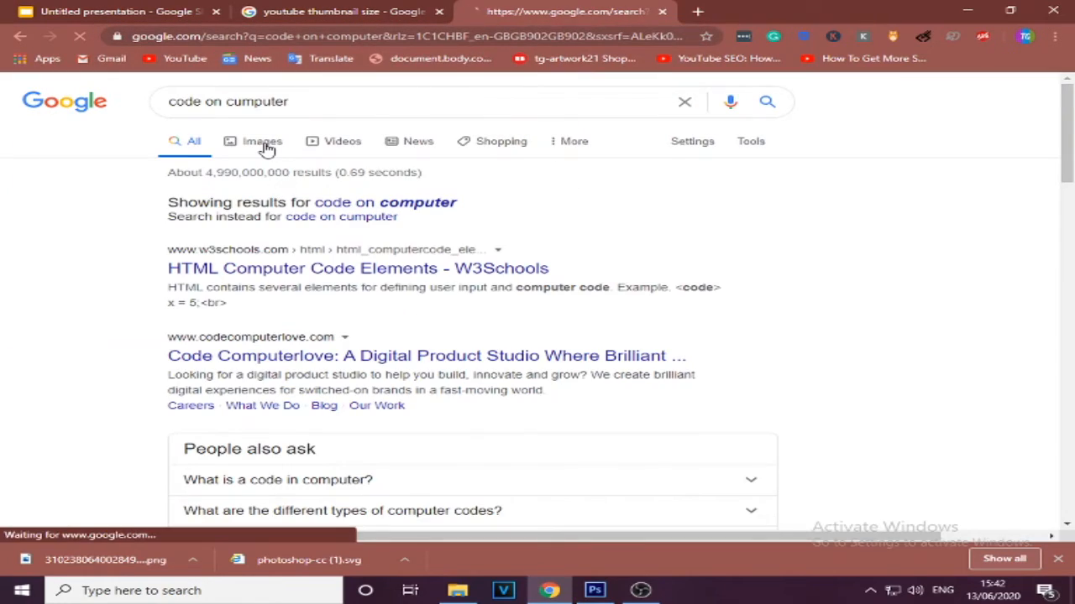
Open the HuffPost image of blue code among the results and save it to the computer
scroll(268, 252, "down", 2)
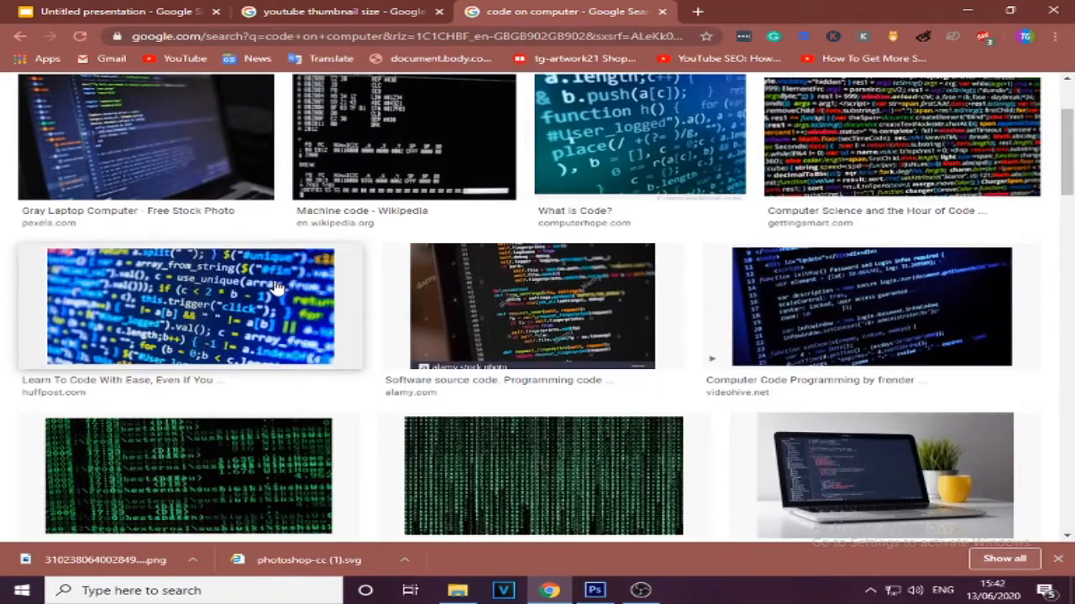
left_click(275, 291)
right_click(781, 128)
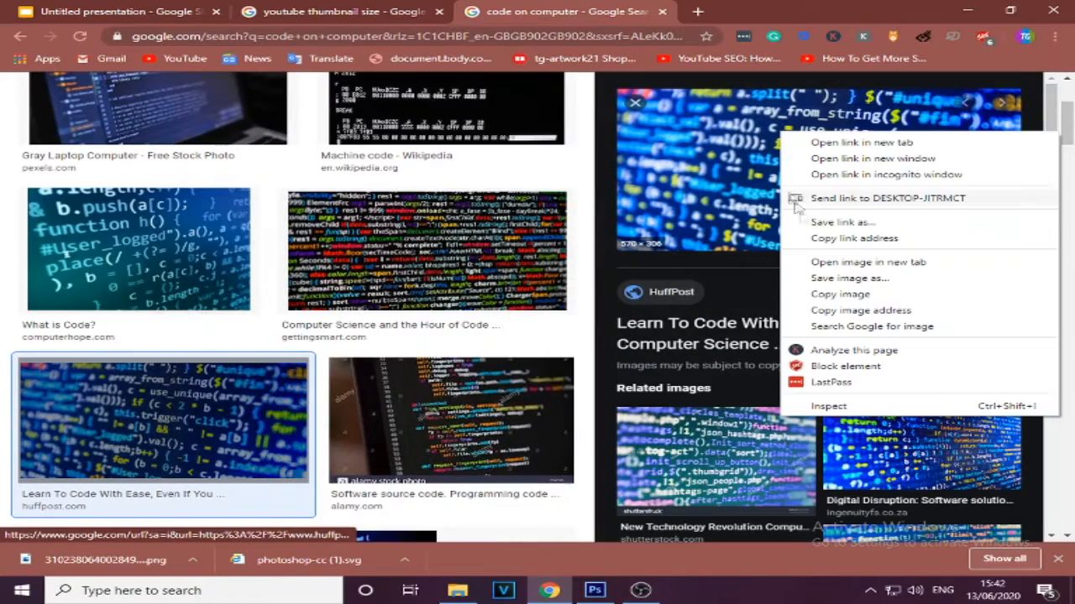
left_click(844, 281)
left_click(411, 310)
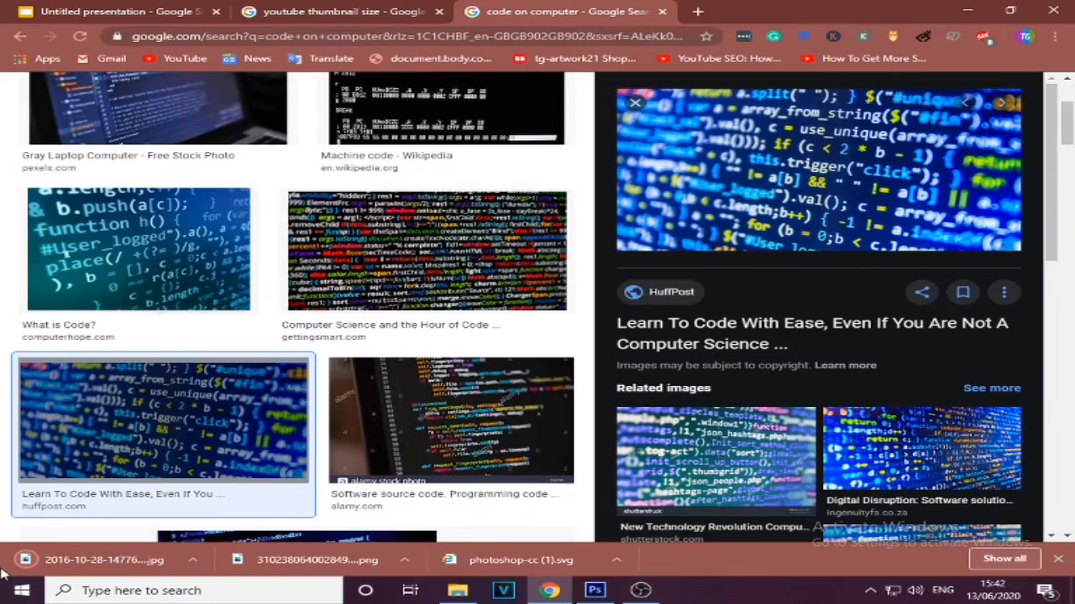
left_click(594, 592)
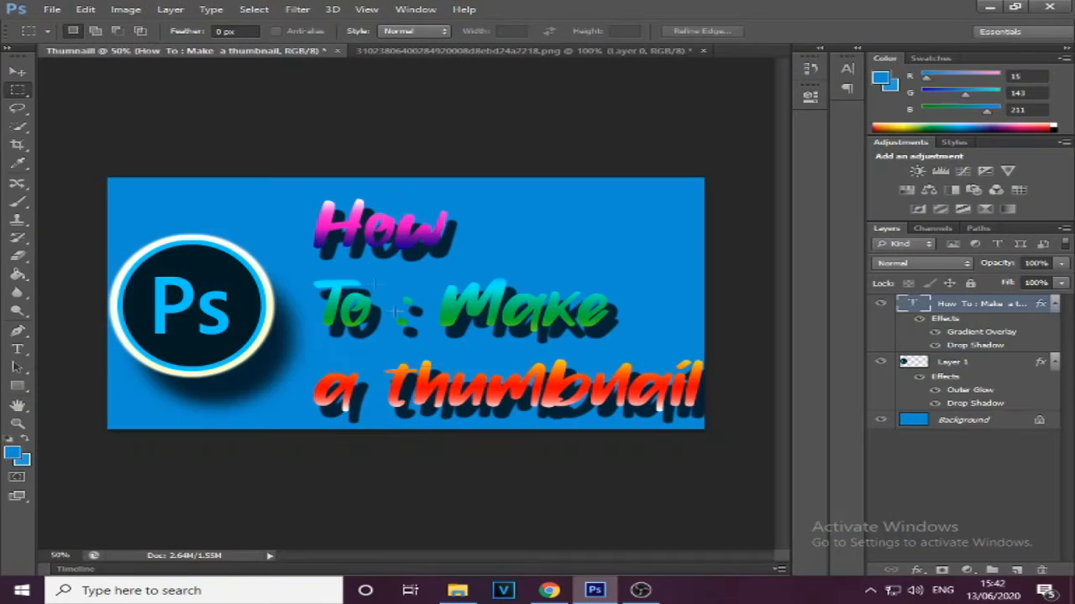
left_click(46, 9)
left_click(56, 33)
left_click(383, 169)
left_click(748, 456)
Select the whole code image, copy it and paste it into the thumbnail document
left_click_drag(156, 203, 720, 518)
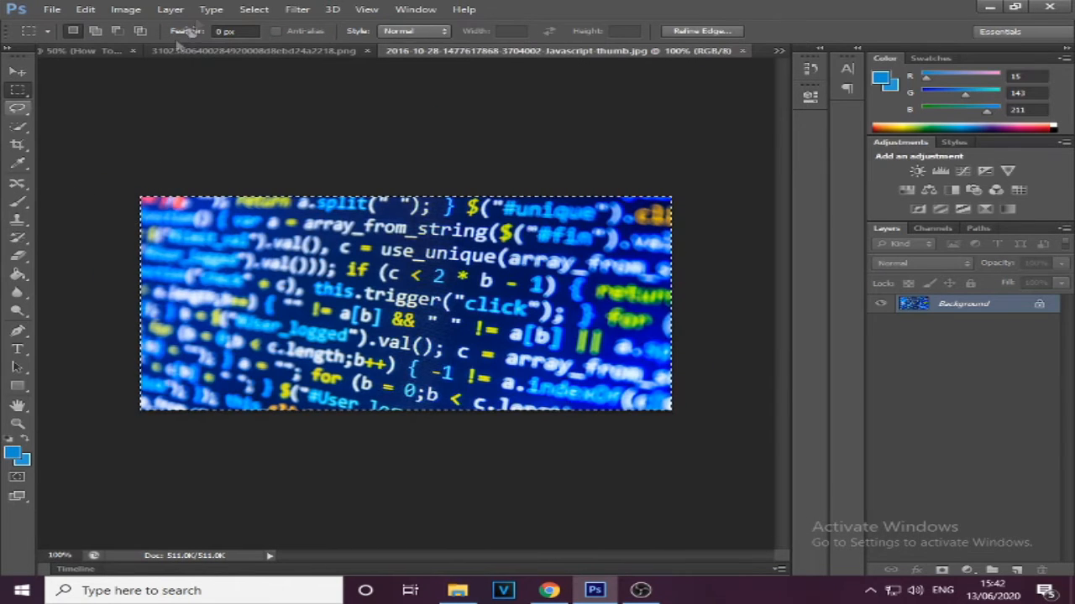
left_click(88, 10)
left_click(89, 9)
left_click(89, 9)
left_click(125, 90)
left_click(92, 52)
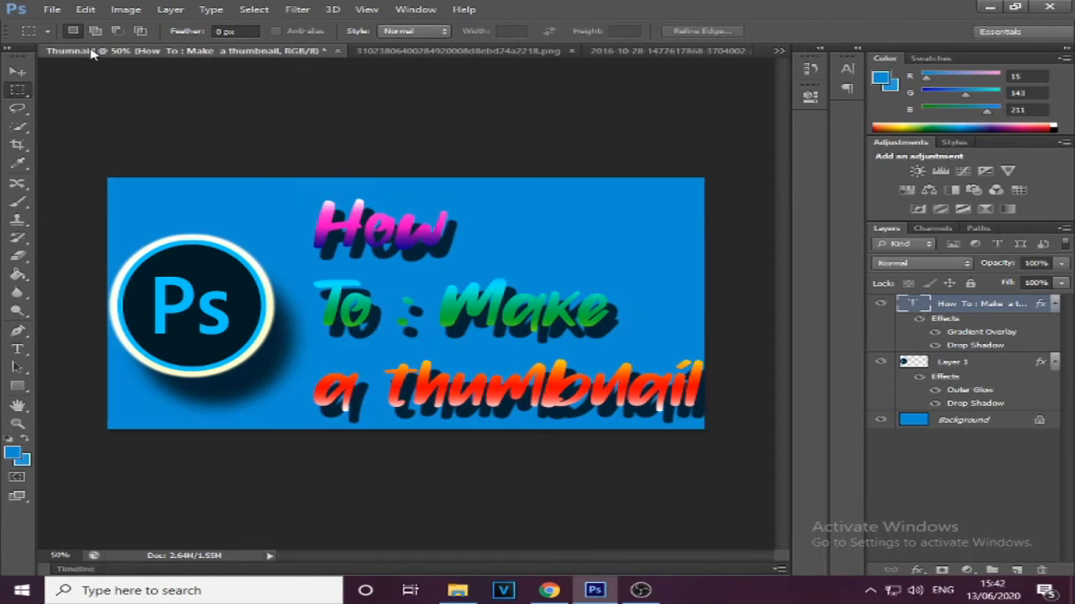
key("ctrl+v")
Scale the pasted code image to about 225% width and 243% height to cover the canvas, and move its layer below the logo layer
left_click_drag(540, 234, 802, 123)
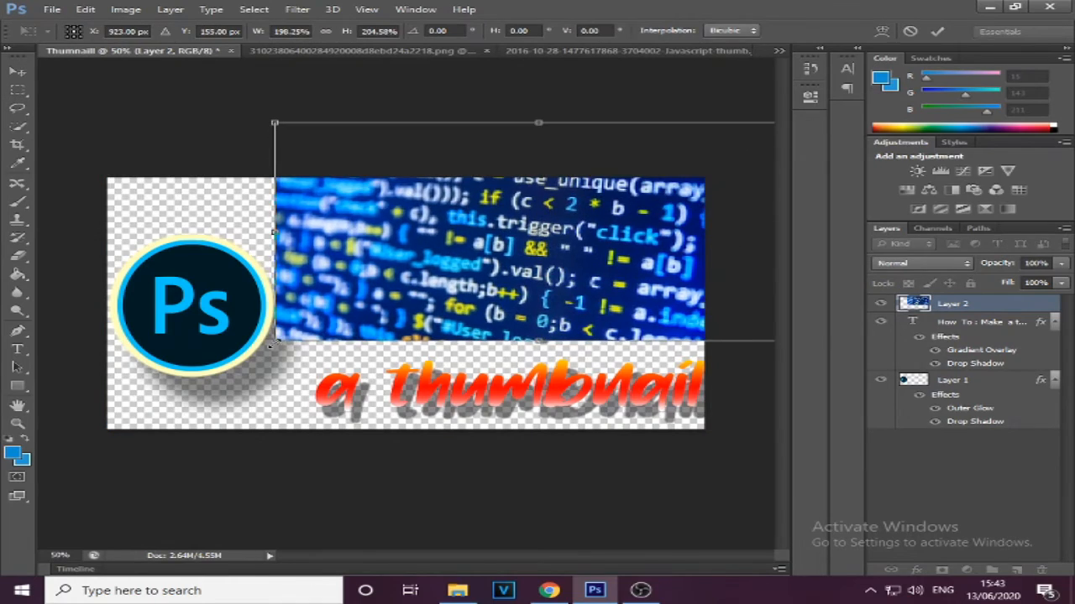
left_click_drag(273, 344, 106, 428)
left_click_drag(681, 204, 495, 225)
left_click_drag(588, 157, 476, 242)
left_click_drag(582, 394, 709, 433)
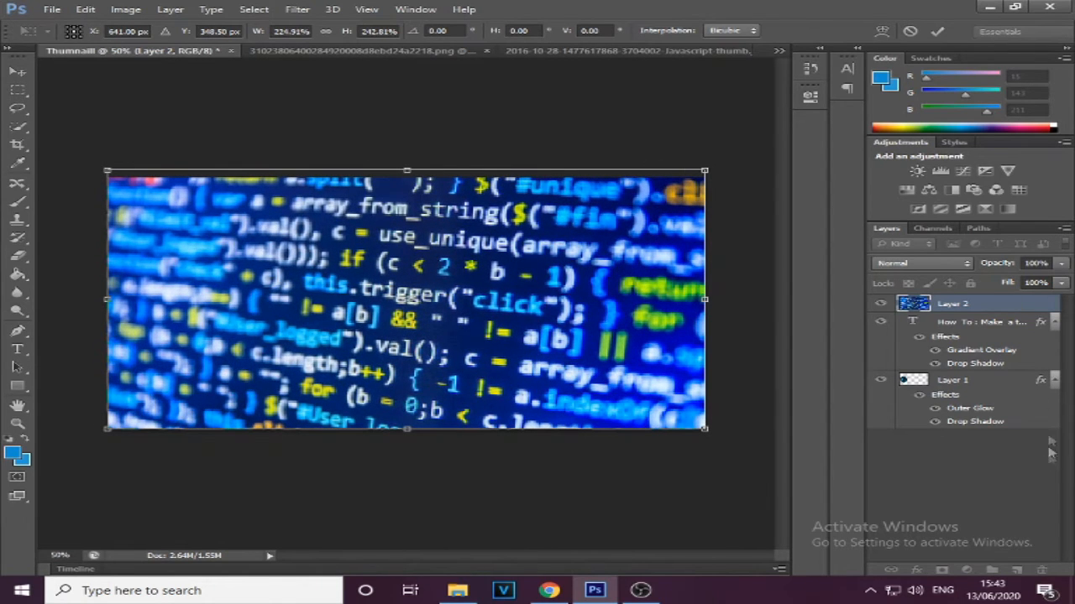
left_click(18, 90)
left_click(470, 230)
left_click_drag(965, 304, 988, 456)
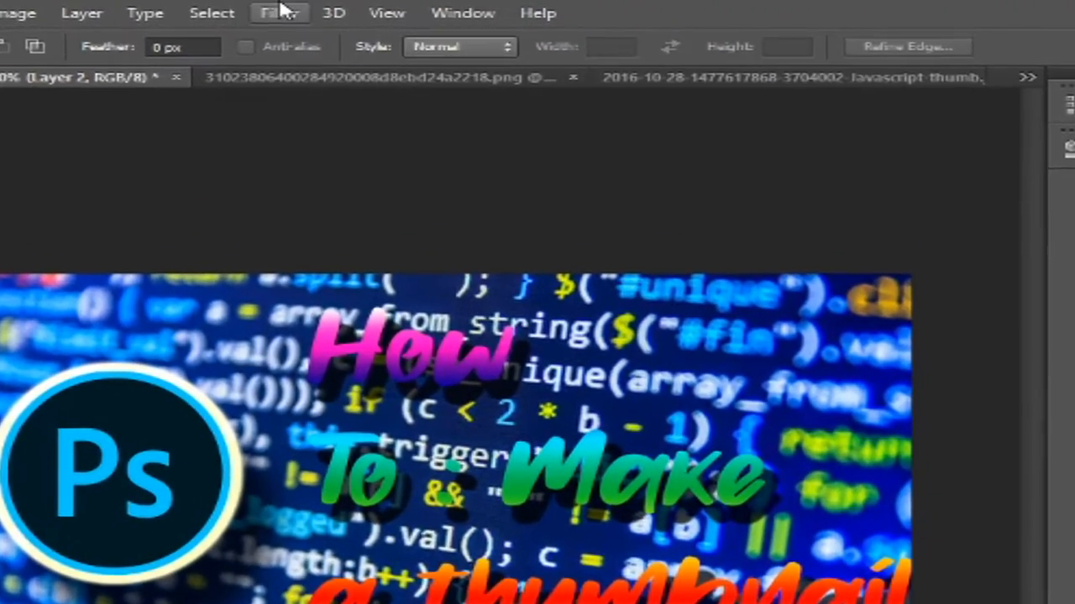
Apply a Motion Blur to the code image layer with angle 0° and distance 44 pixels
left_click(284, 12)
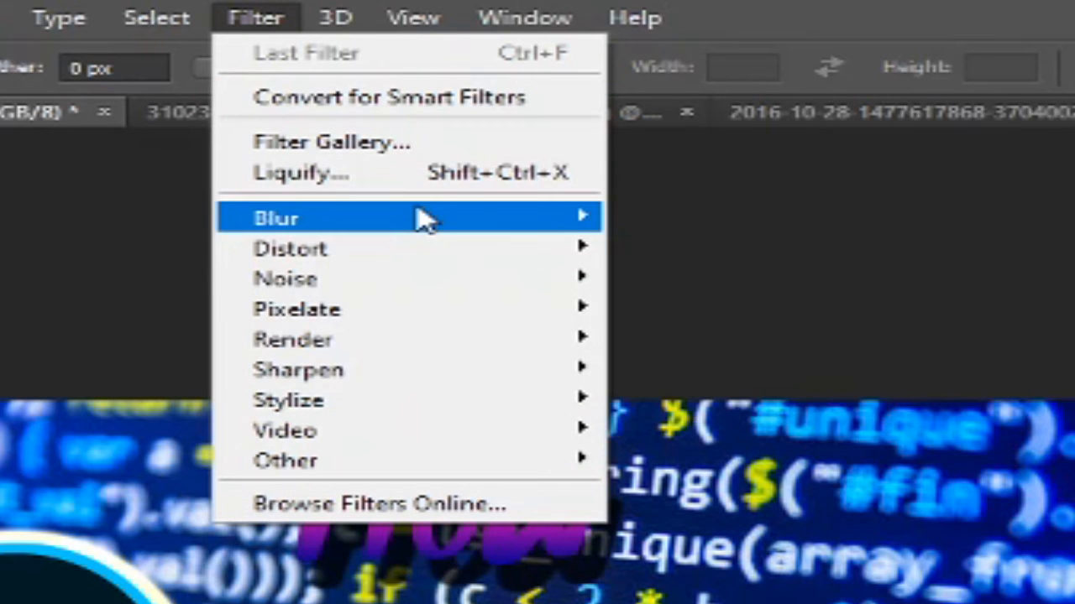
mouse_move(486, 220)
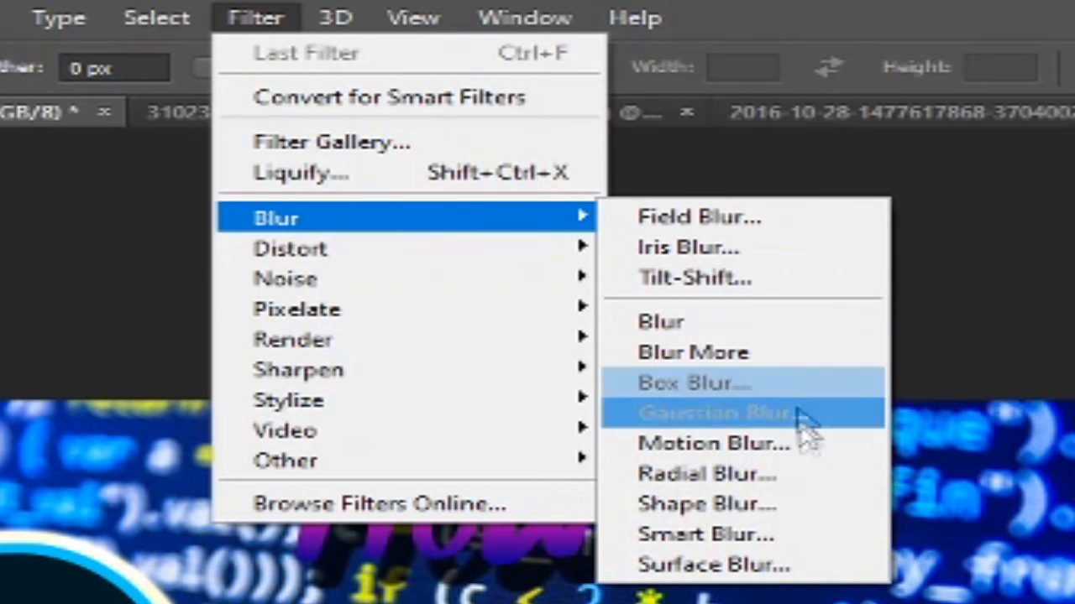
left_click(798, 455)
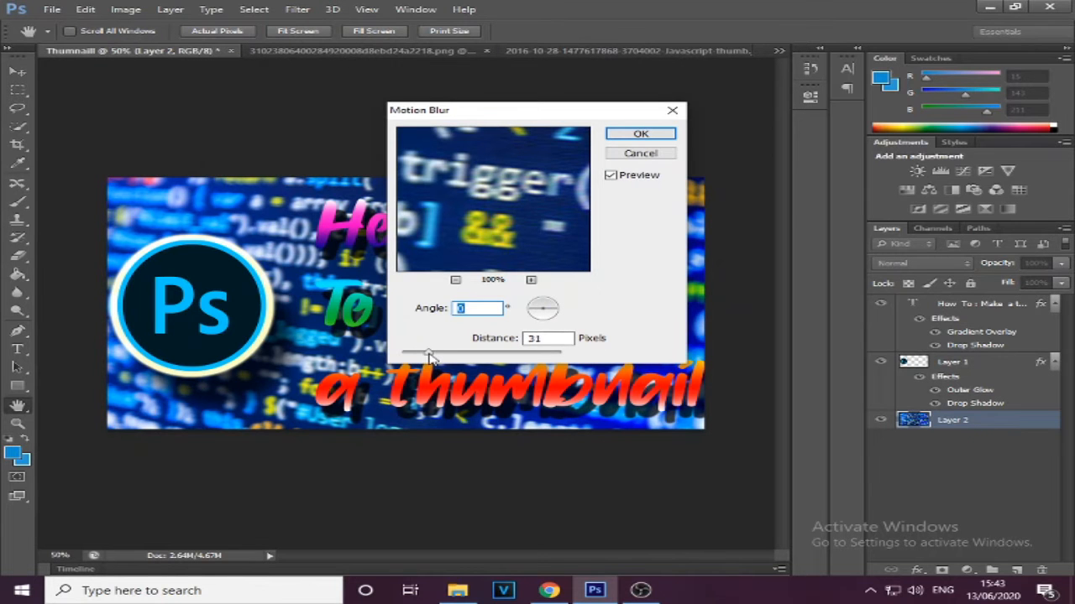
key("Tab")
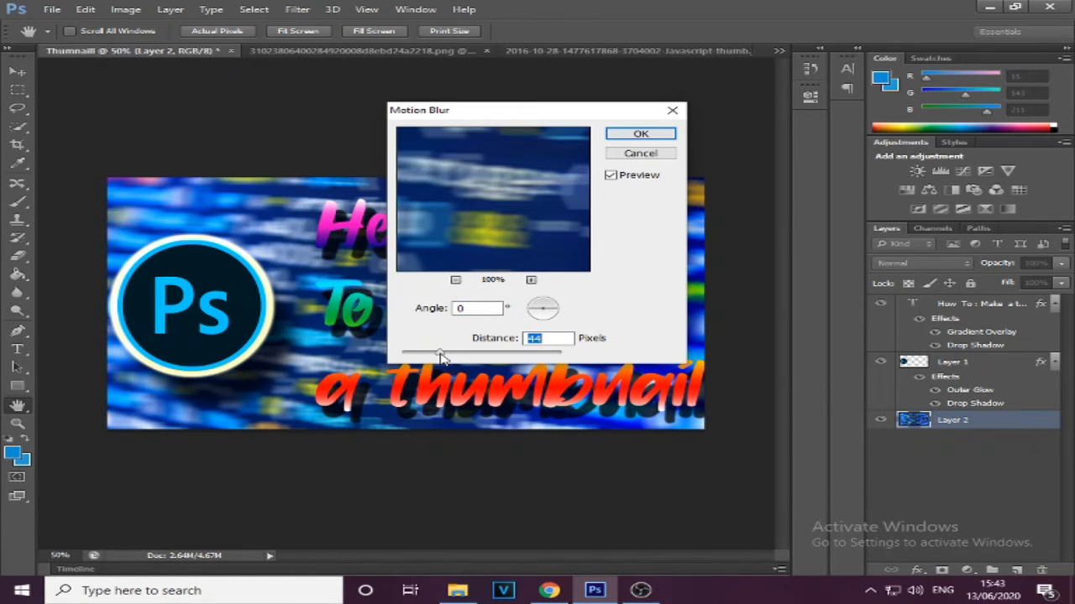
left_click(638, 134)
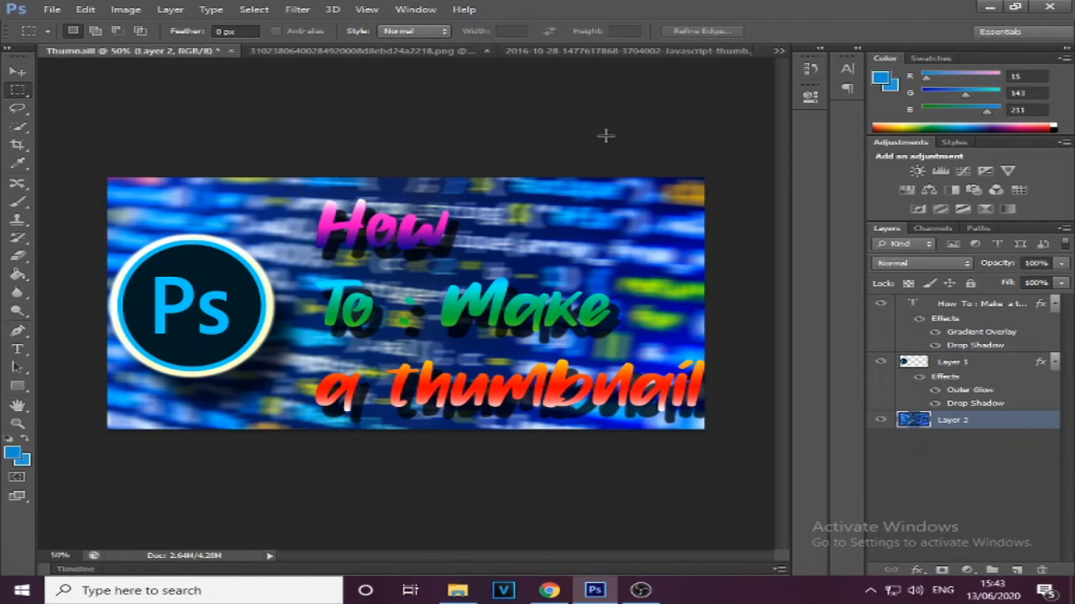
Export the thumbnail with Render Video as a JPEG Photoshop Image Sequence named Thumnaill.jpg, at document size 1280 x 720, to the desktop
left_click(54, 9)
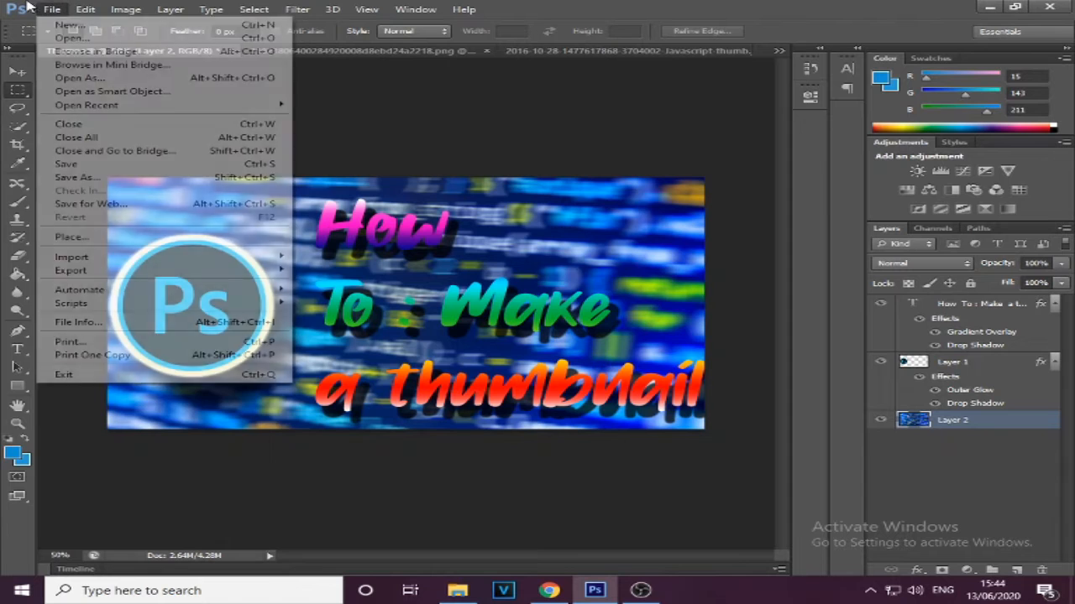
mouse_move(243, 271)
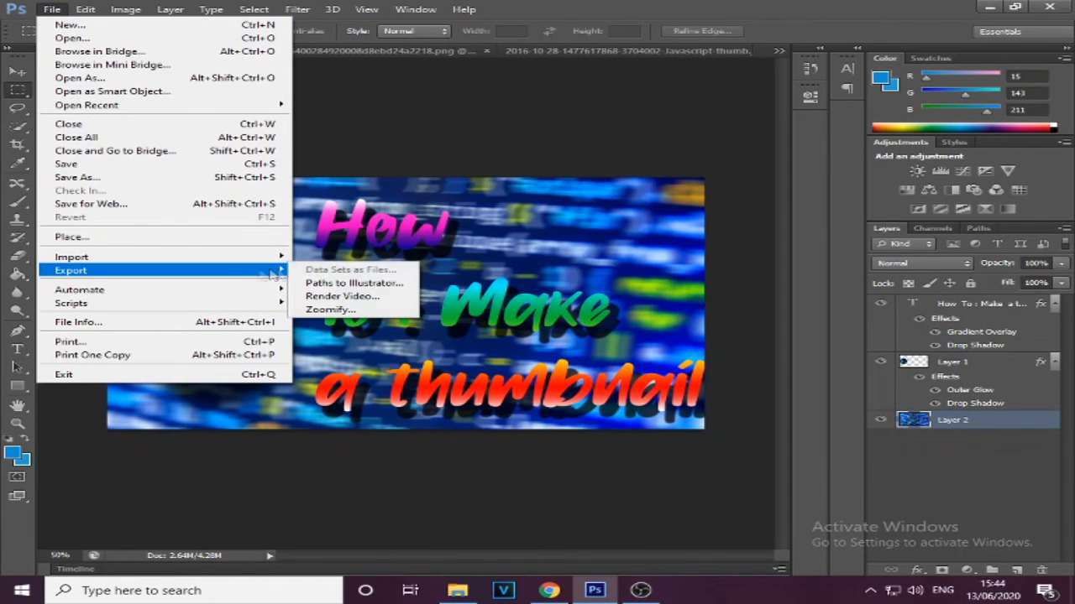
left_click(356, 300)
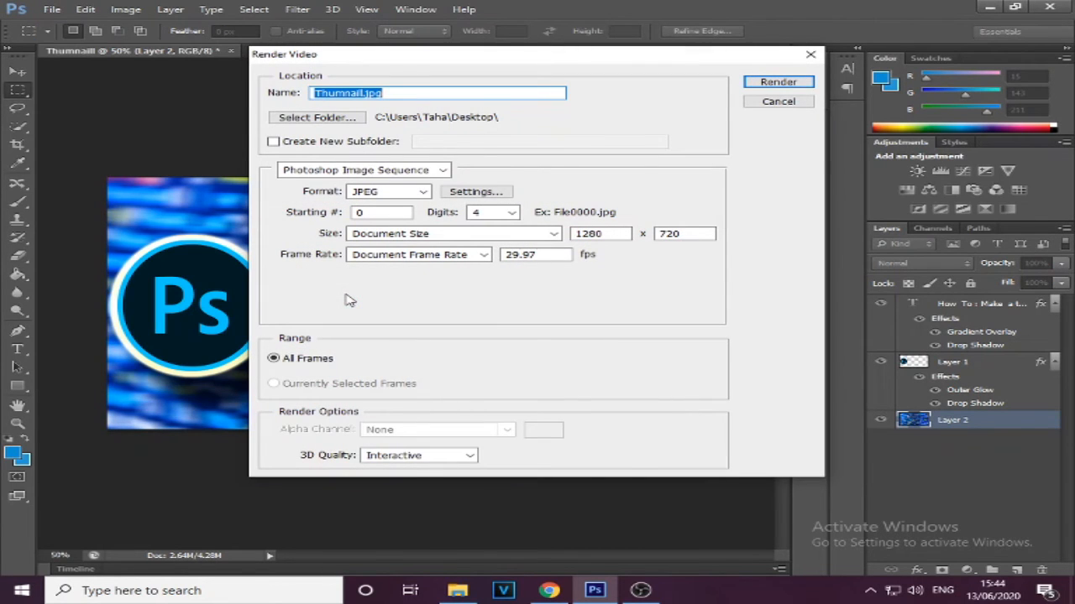
left_click(762, 84)
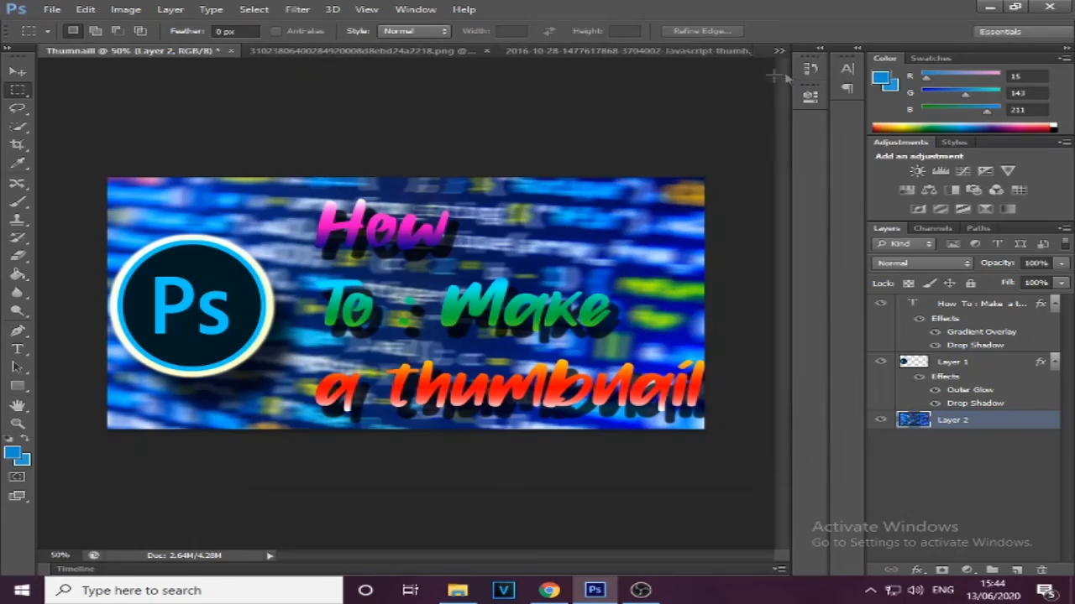
Minimize the open windows and open the exported thumbnail image from the desktop to view it
left_click(988, 8)
left_click(980, 8)
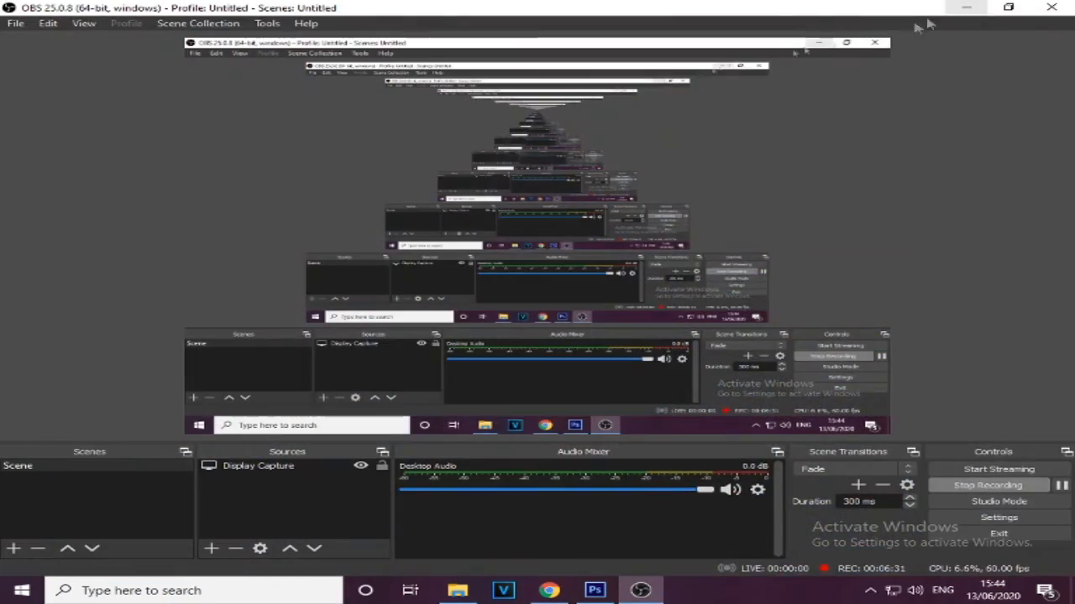
left_click(972, 9)
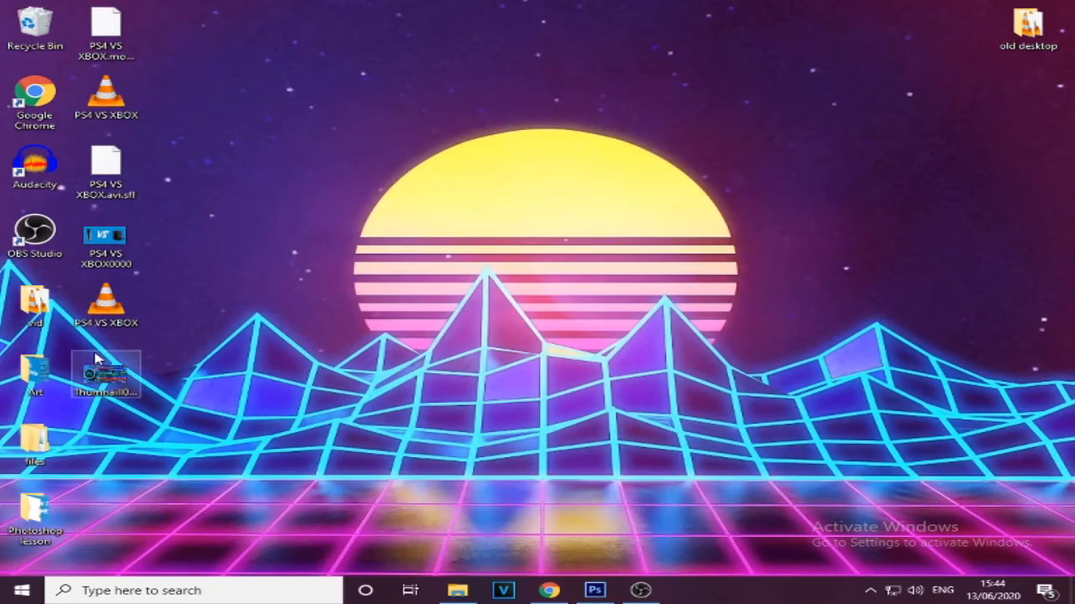
double_click(102, 377)
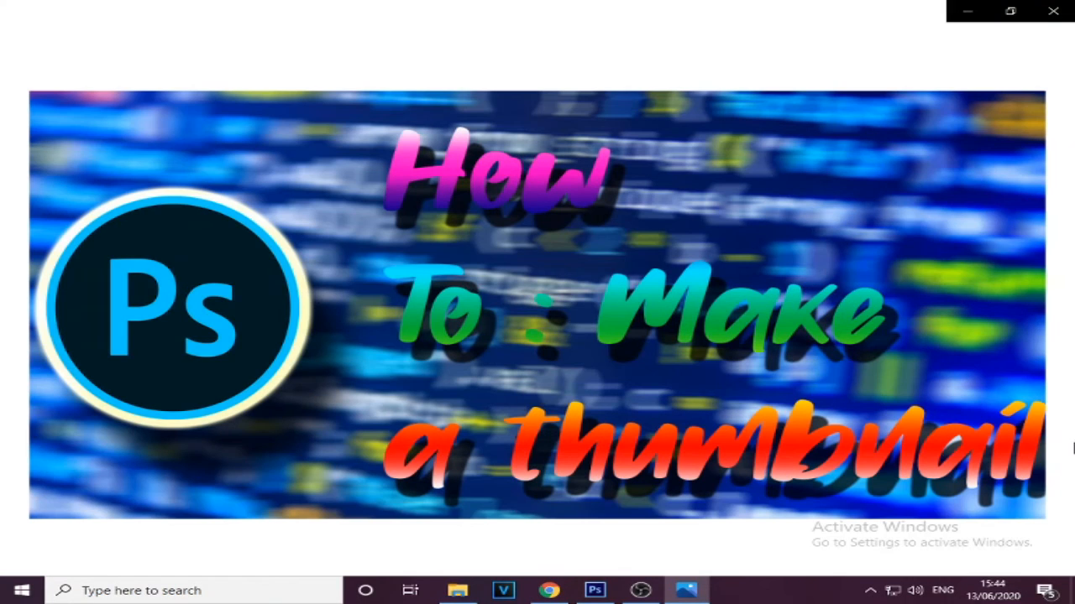